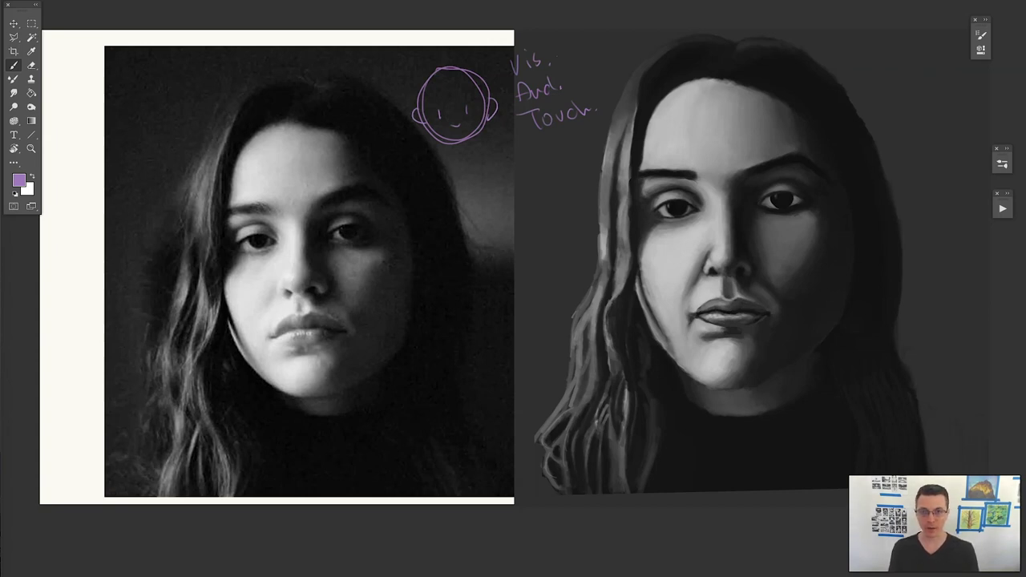
Step: Handwrite the word "FACE" in purple above the painted portrait's hair
drag(607, 36, 604, 59)
mouse_move(606, 36)
mouse_down()
mouse_move(622, 34)
mouse_move(620, 46)
mouse_up()
drag(630, 43, 625, 57)
drag(630, 41, 640, 56)
drag(627, 50, 658, 53)
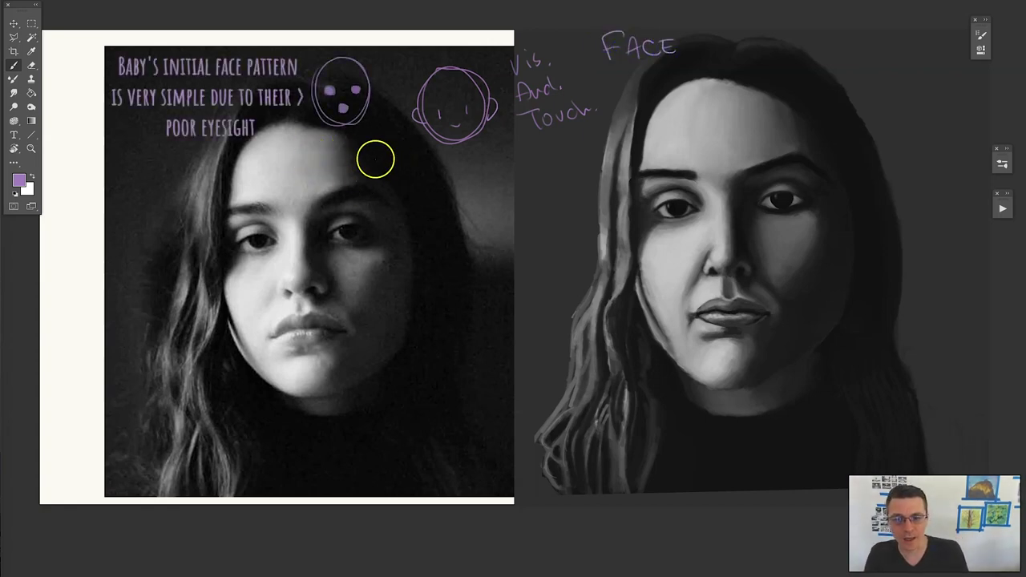
Step: Handwrite "PATTERN > FACE" in purple beneath the two small face sketches
mouse_move(365, 180)
mouse_down()
mouse_move(375, 167)
mouse_move(398, 178)
mouse_up()
drag(387, 172, 416, 160)
mouse_move(408, 159)
mouse_down()
mouse_move(410, 176)
mouse_move(428, 157)
mouse_up()
mouse_move(420, 159)
mouse_down()
mouse_move(422, 176)
mouse_move(441, 158)
mouse_up()
mouse_move(431, 172)
mouse_down()
mouse_move(443, 157)
mouse_move(461, 171)
mouse_move(480, 158)
mouse_move(486, 170)
mouse_move(511, 159)
mouse_move(526, 166)
mouse_up()
drag(515, 160, 525, 159)
drag(537, 150, 540, 165)
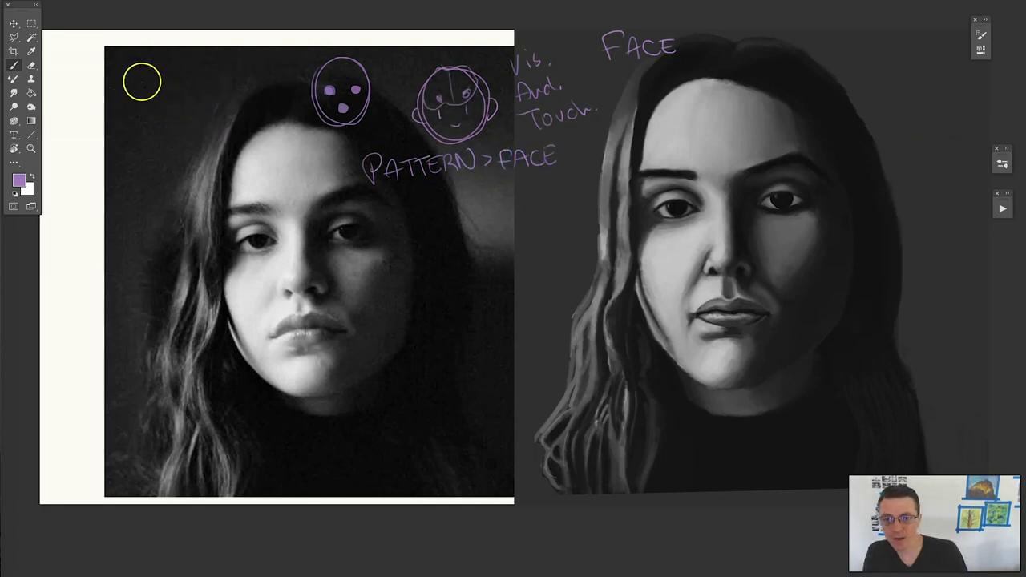
Step: Sketch a larger simplified face with eyes, nose, mouth and ears on the dark background beside the reference photo's hair
mouse_move(207, 128)
mouse_down()
mouse_move(120, 98)
mouse_move(211, 99)
mouse_move(142, 188)
mouse_up()
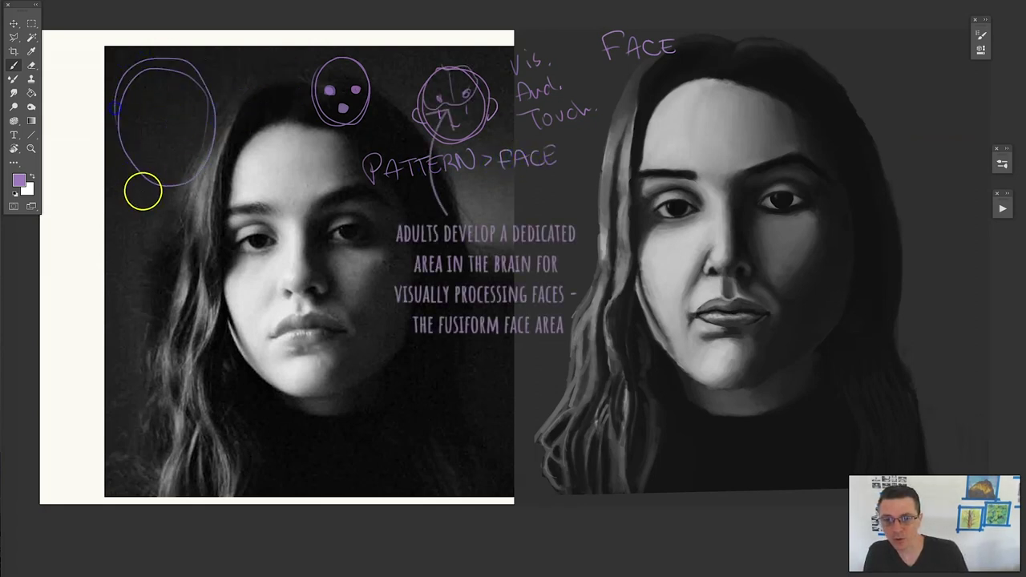
mouse_move(152, 125)
mouse_down()
mouse_move(142, 120)
mouse_move(205, 121)
mouse_move(177, 143)
mouse_move(168, 170)
mouse_up()
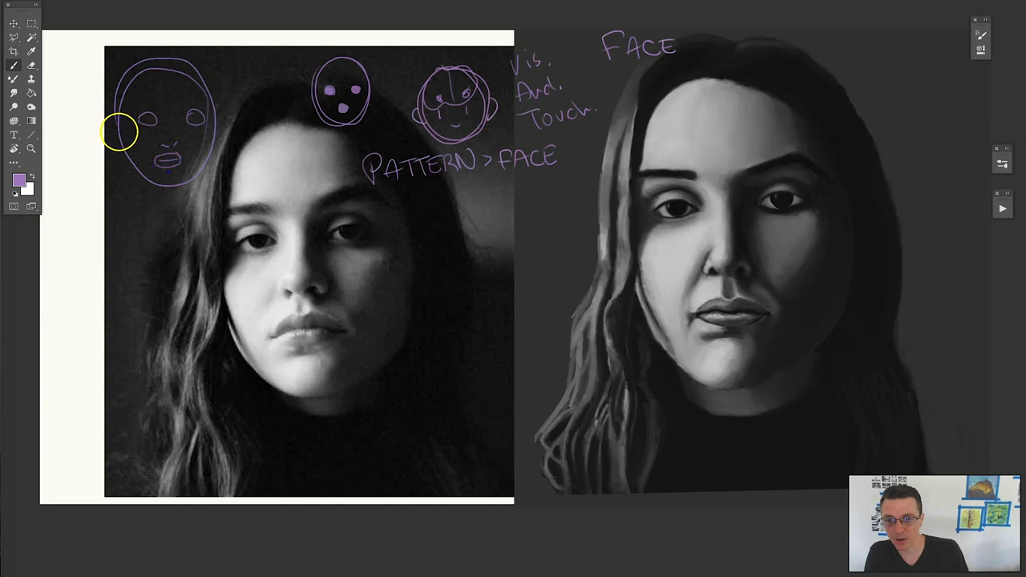
drag(117, 123, 121, 146)
mouse_move(213, 118)
mouse_down()
mouse_move(231, 114)
mouse_move(222, 134)
mouse_up()
drag(135, 85, 200, 87)
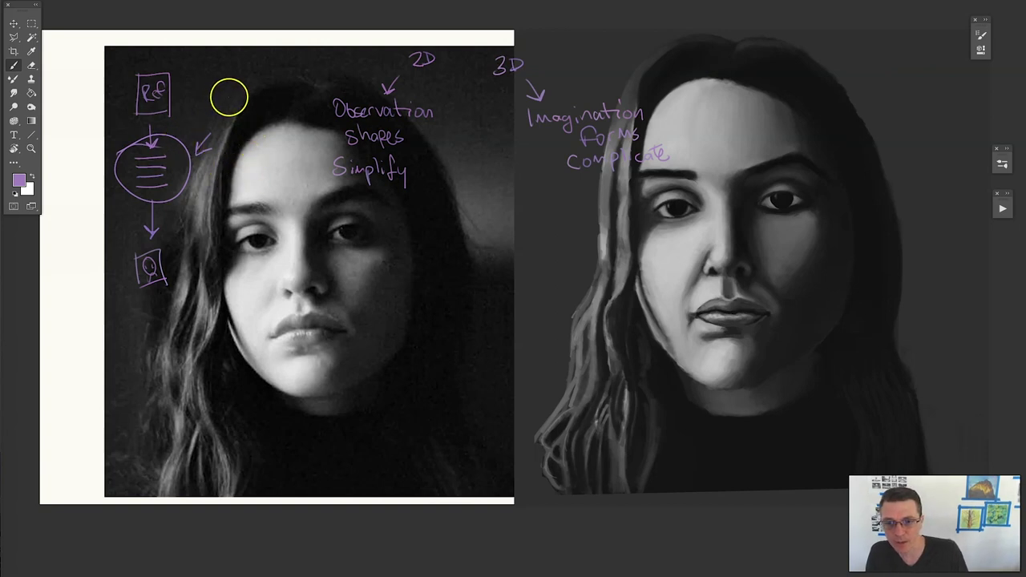
Step: Sketch a small simple face beside the "Ref" flow diagram and clear all the handwritten notes
mouse_move(218, 94)
mouse_down()
mouse_move(241, 132)
mouse_move(217, 90)
mouse_move(240, 118)
mouse_up()
drag(234, 123, 242, 123)
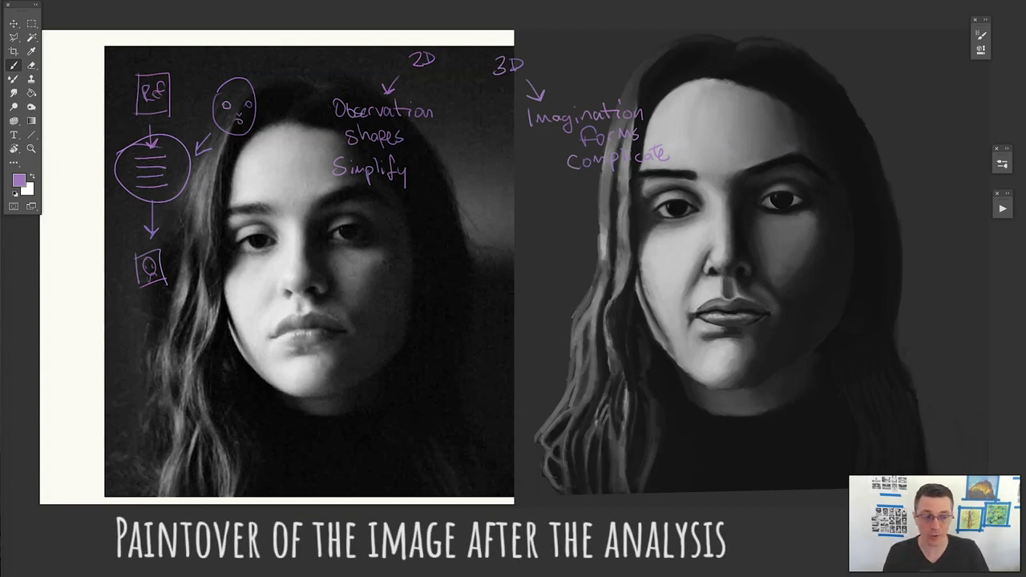
key(Delete)
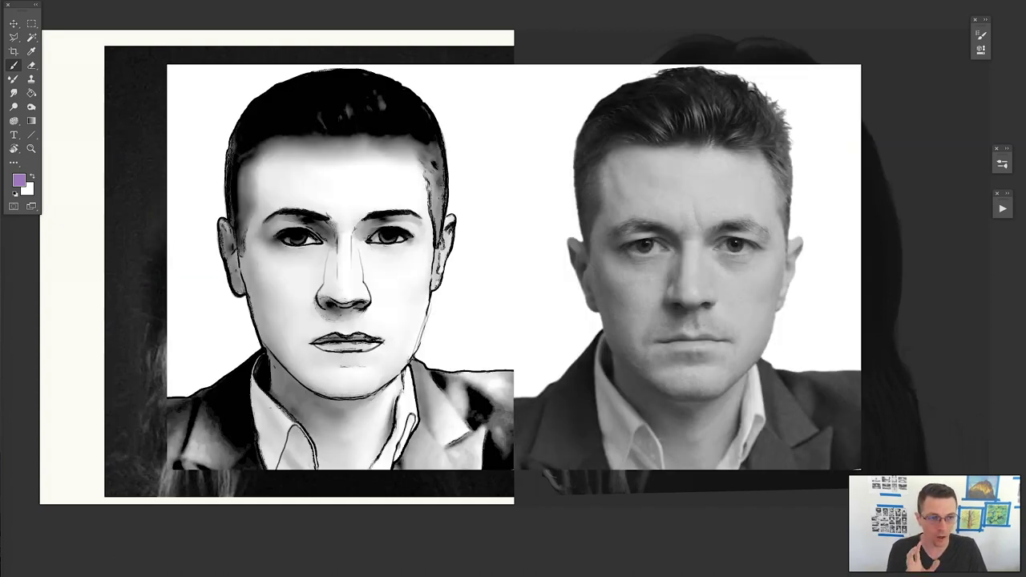
mouse_move(595, 208)
mouse_down()
mouse_move(851, 256)
mouse_move(620, 200)
mouse_up()
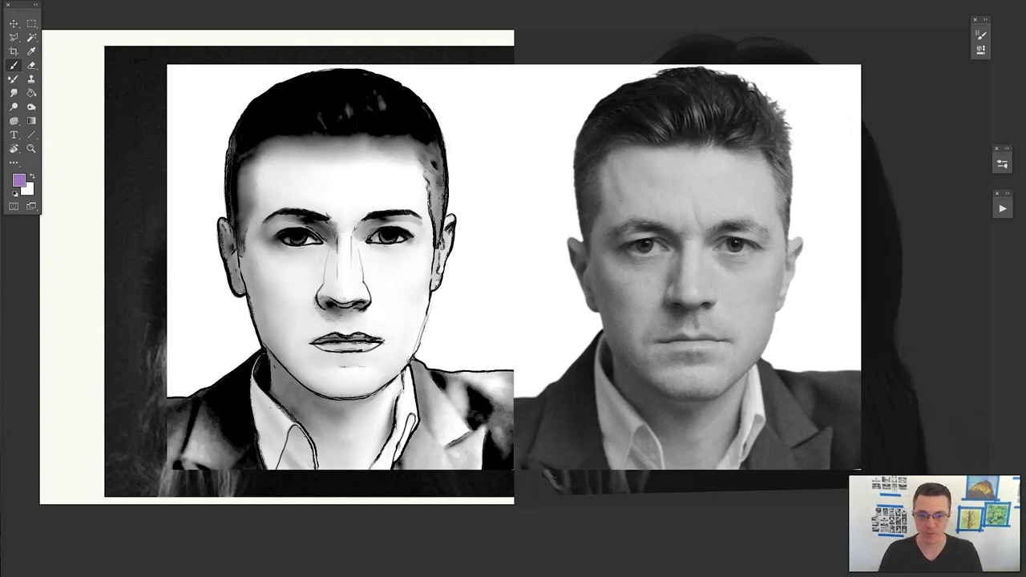
mouse_move(446, 184)
mouse_down()
mouse_move(405, 150)
mouse_move(273, 411)
mouse_move(443, 131)
mouse_move(221, 184)
mouse_up()
key(ctrl+z)
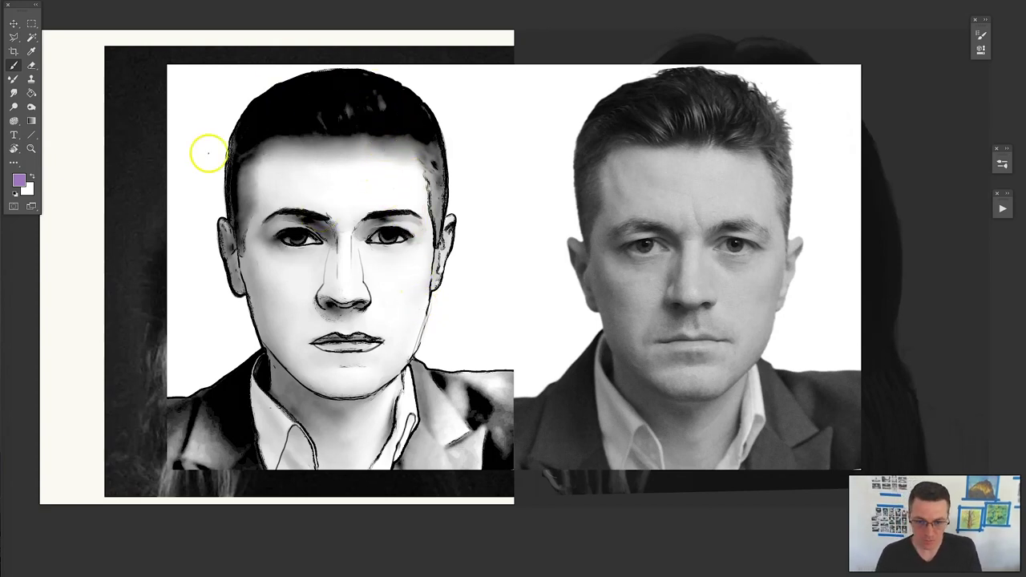
Step: Handwrite the notes "Outline (line-base)" and "Proportions imprecise" in purple between the man's drawing and photo
mouse_move(458, 87)
mouse_down()
mouse_move(526, 94)
mouse_move(486, 129)
mouse_move(559, 128)
mouse_up()
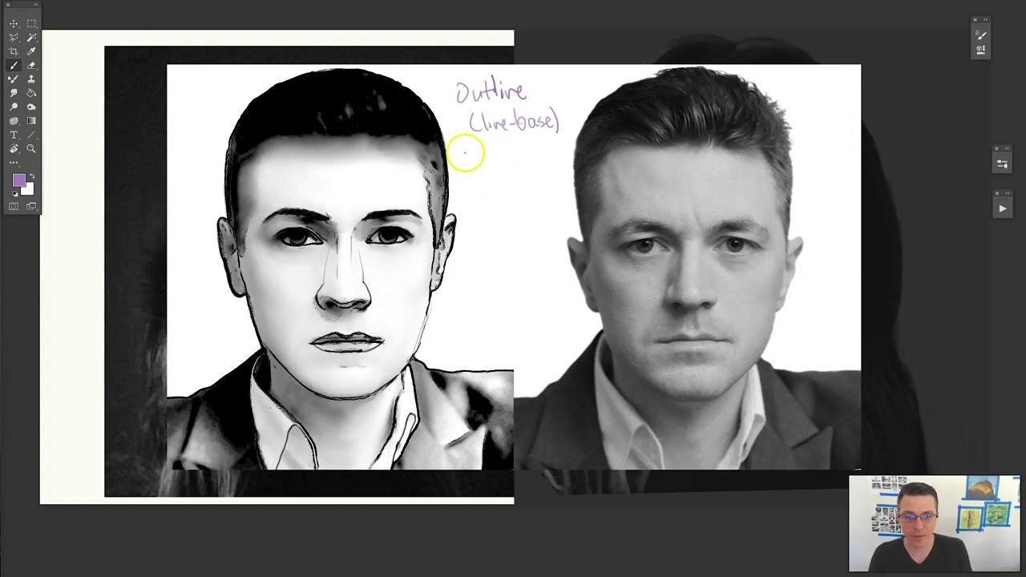
drag(461, 152, 461, 170)
drag(461, 152, 476, 158)
drag(484, 153, 483, 158)
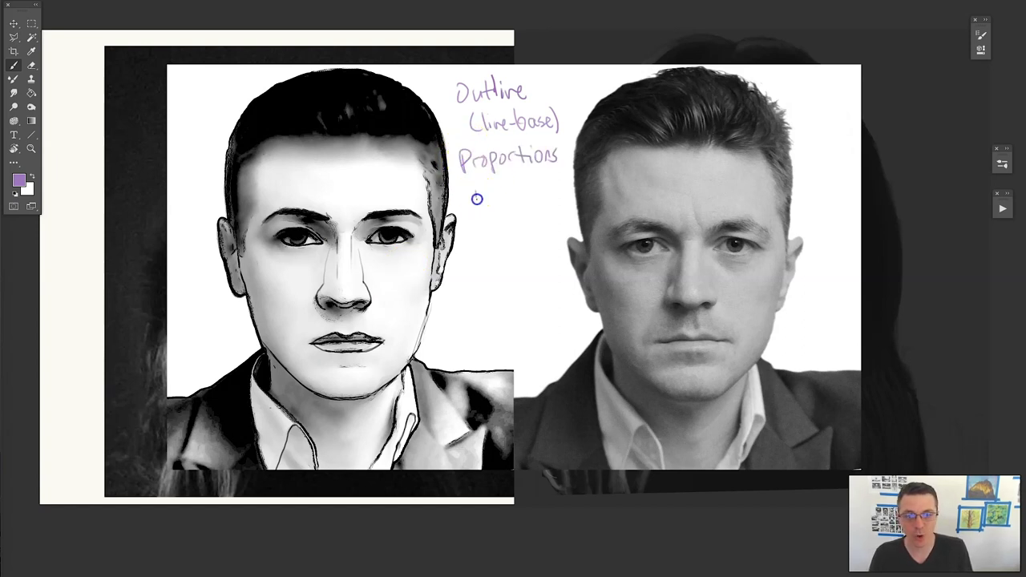
click(473, 186)
drag(475, 189, 497, 205)
drag(495, 189, 559, 185)
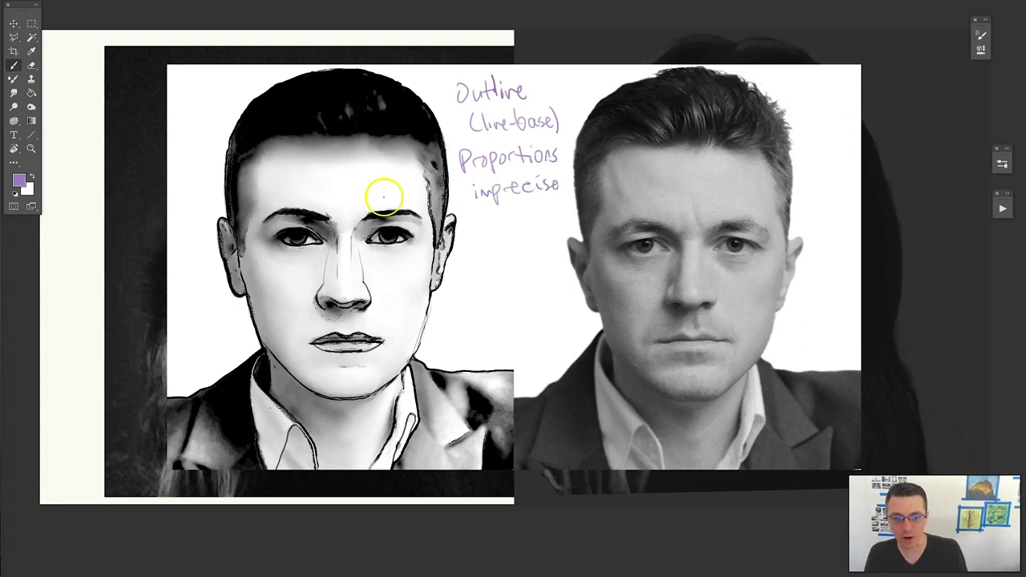
drag(394, 268, 393, 251)
drag(386, 262, 400, 260)
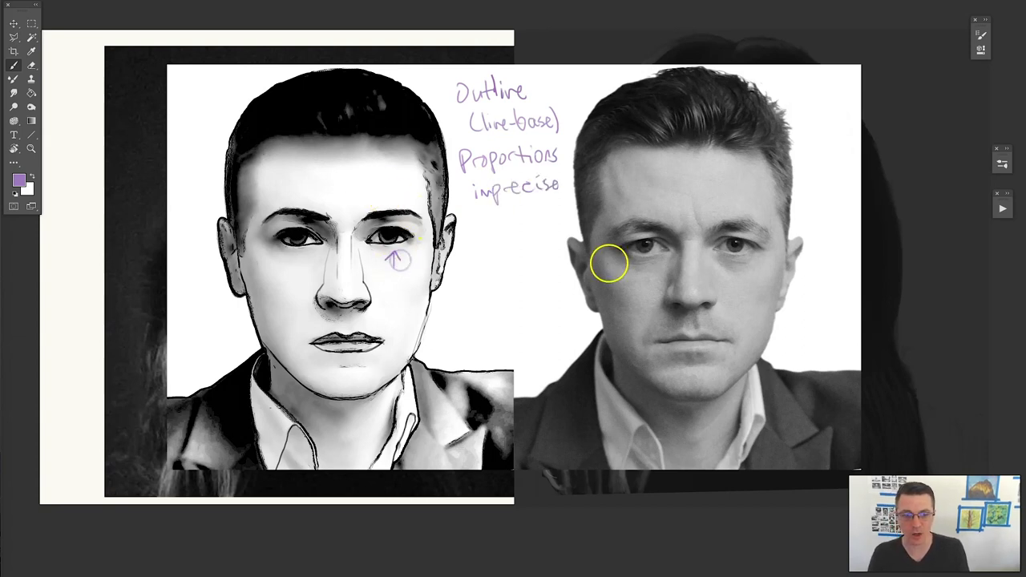
key(ctrl+z)
key(ctrl+z)
drag(643, 248, 347, 274)
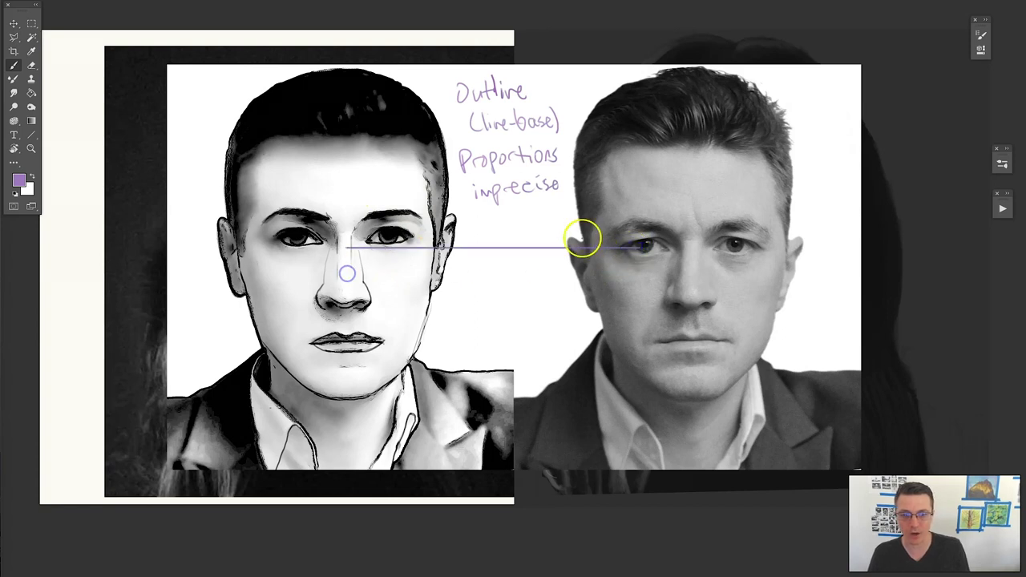
key(ctrl+z)
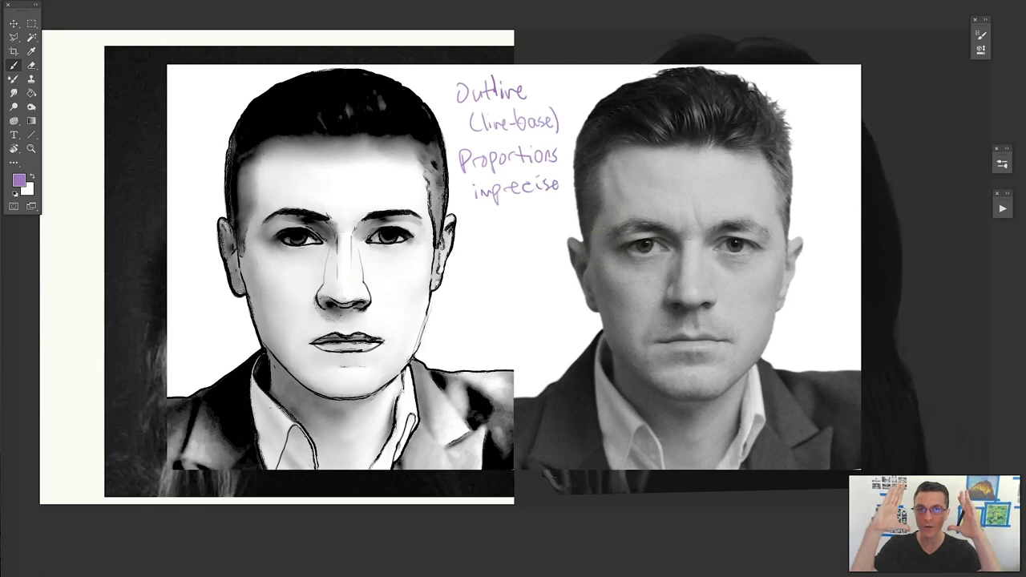
Step: Put bullets before the Outline and Proportions notes and handwrite further bulleted notes, "Orthogonal" and "Value", below them
click(446, 98)
click(451, 161)
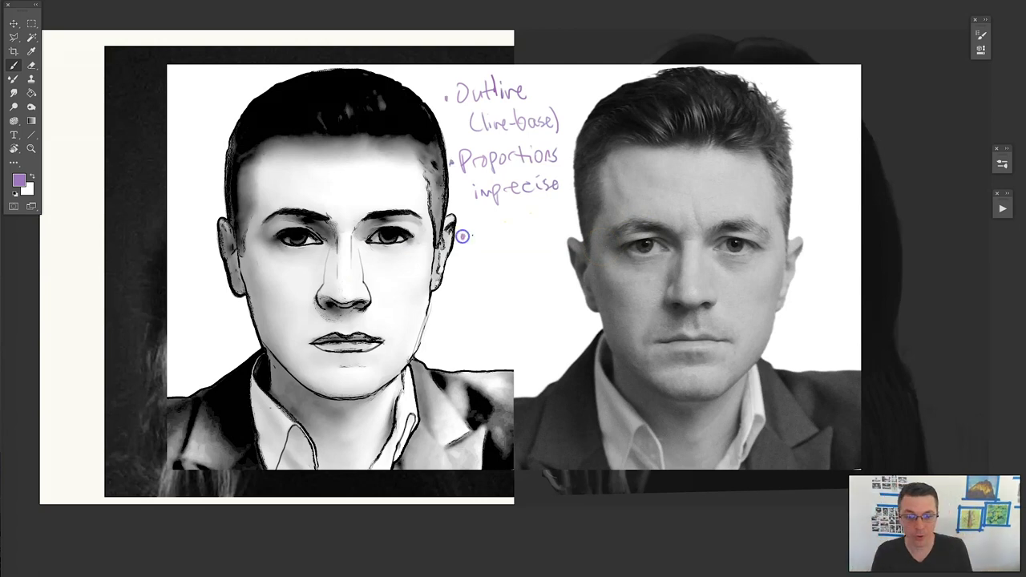
click(463, 235)
drag(473, 233, 582, 228)
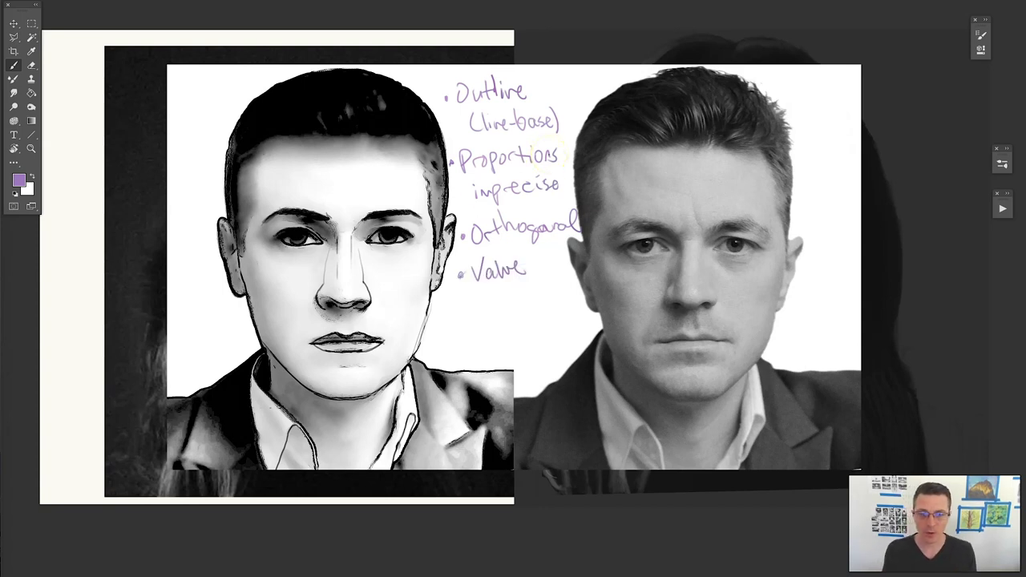
mouse_move(492, 290)
mouse_down()
mouse_move(489, 303)
mouse_move(575, 292)
mouse_up()
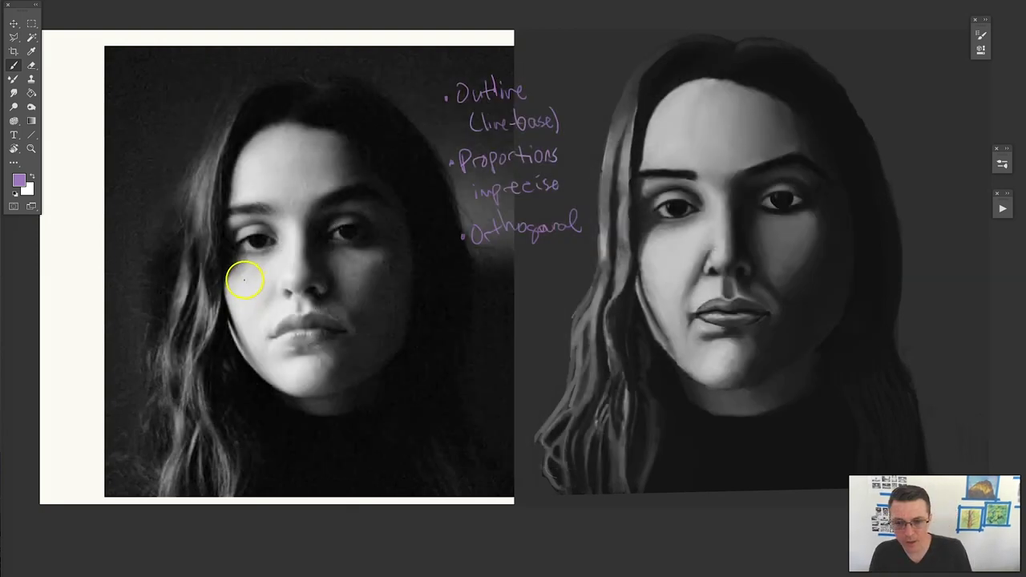
mouse_move(248, 280)
mouse_down()
mouse_move(254, 271)
mouse_move(274, 310)
mouse_move(284, 302)
mouse_up()
key(ctrl+z)
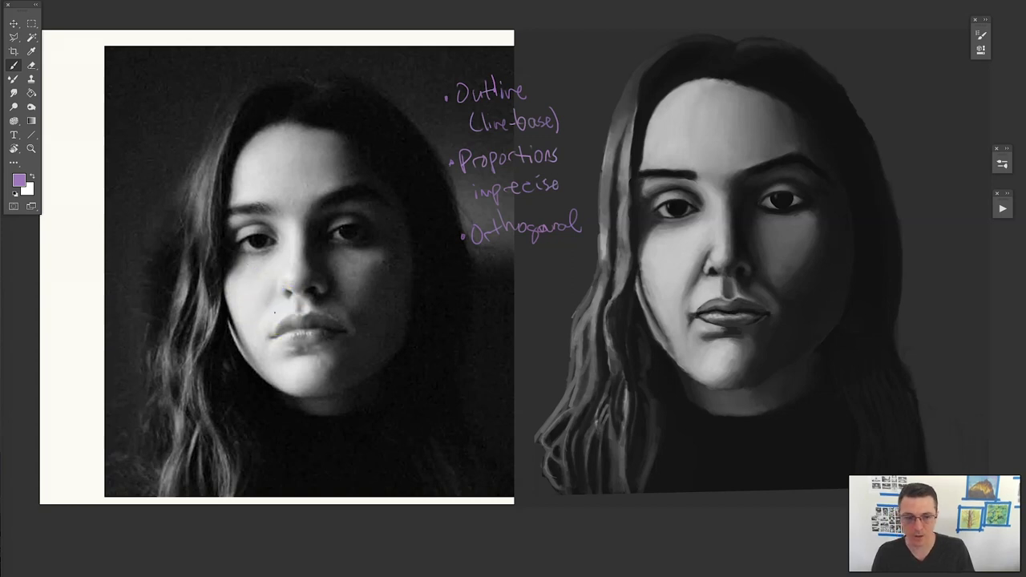
mouse_move(675, 258)
mouse_down()
mouse_move(668, 280)
mouse_move(674, 248)
mouse_up()
key(ctrl+z)
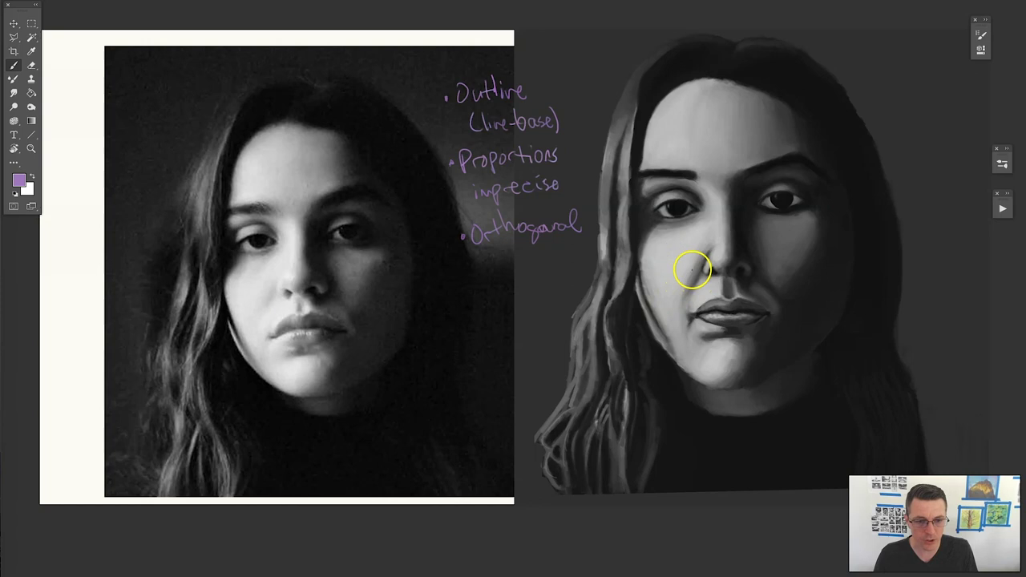
mouse_move(694, 284)
mouse_down()
mouse_move(696, 265)
mouse_move(702, 291)
mouse_up()
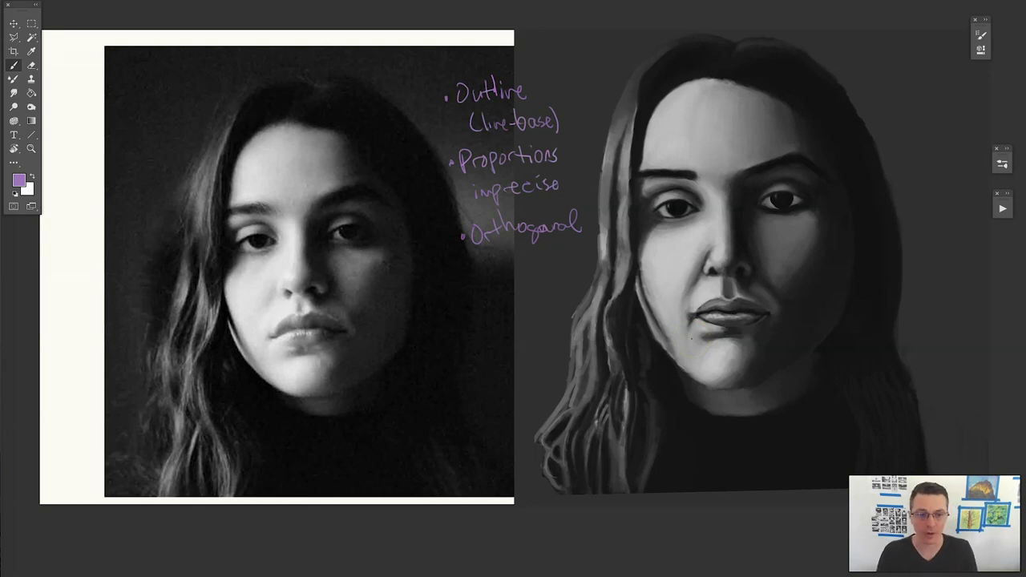
Step: Sample the dark crease tone beside the painted portrait's nose and enlarge the brush
alt+click(687, 273)
right_click(609, 287)
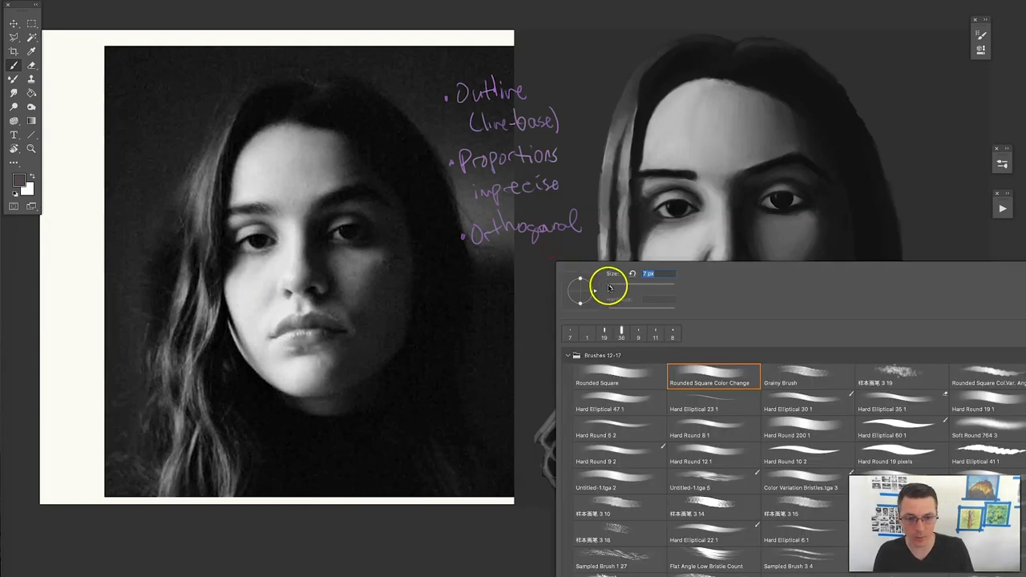
drag(609, 287, 612, 287)
drag(269, 288, 262, 302)
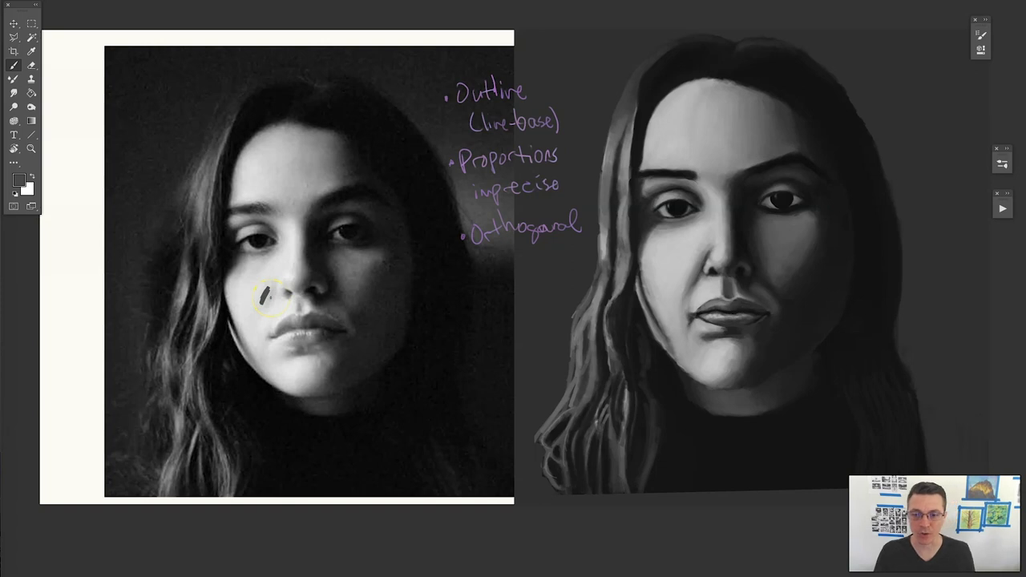
click(292, 279)
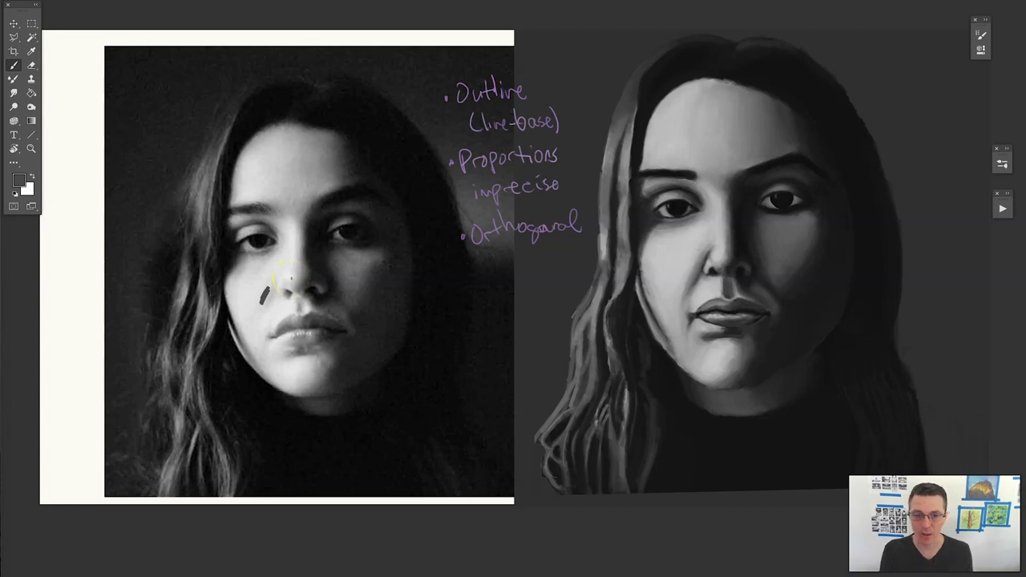
click(264, 297)
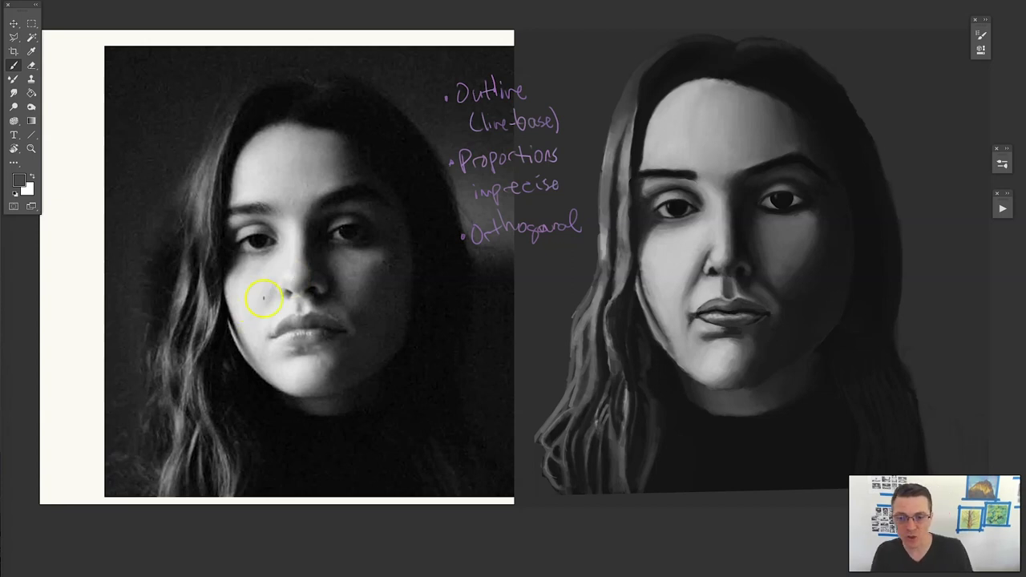
drag(259, 299, 269, 295)
key(ctrl+z)
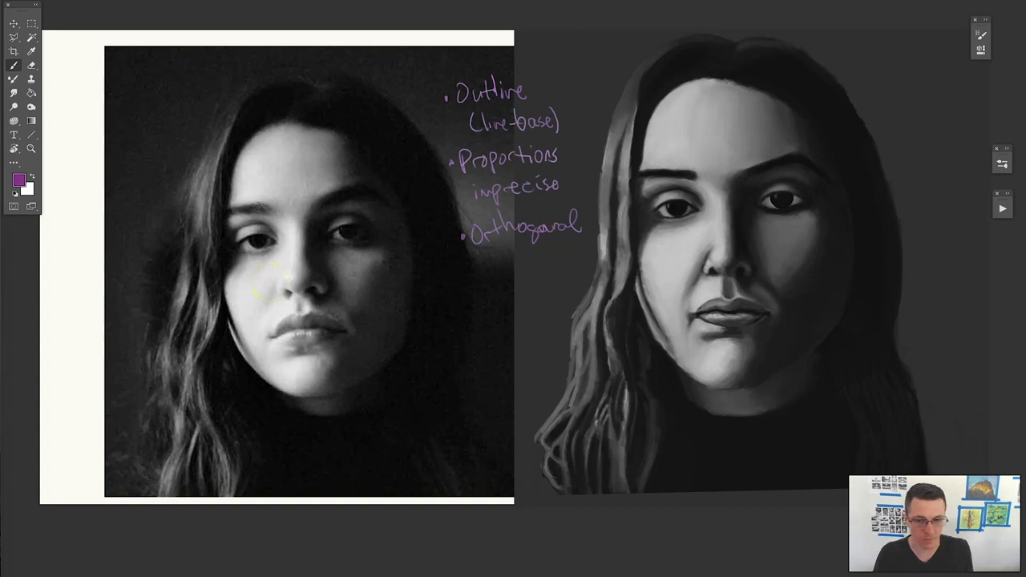
Step: Handwrite the bulleted notes "Tunnel vision" and "Light = White, shadow = black" in darker purple below "Orthogonal"
drag(485, 268, 478, 268)
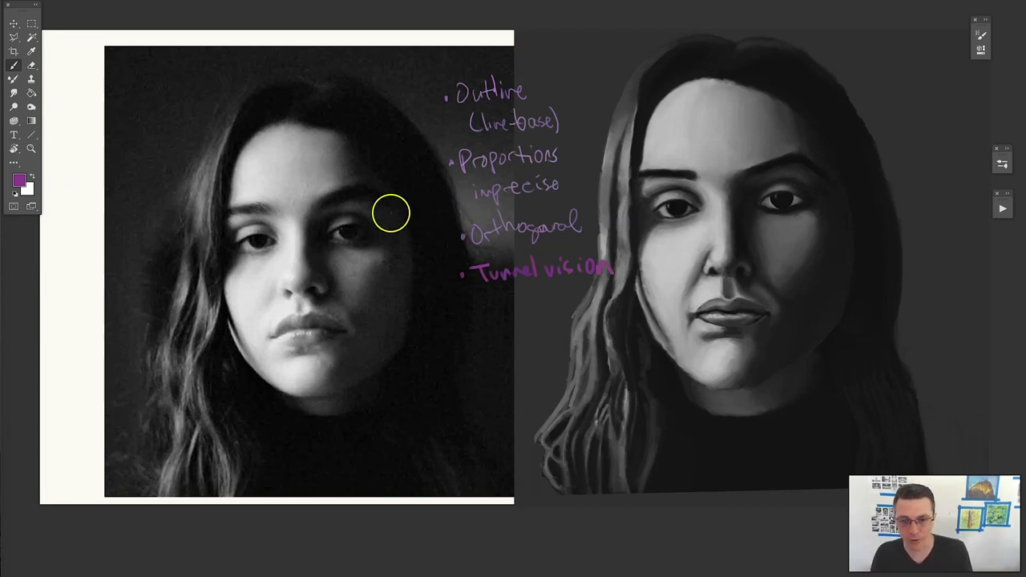
alt+click(729, 327)
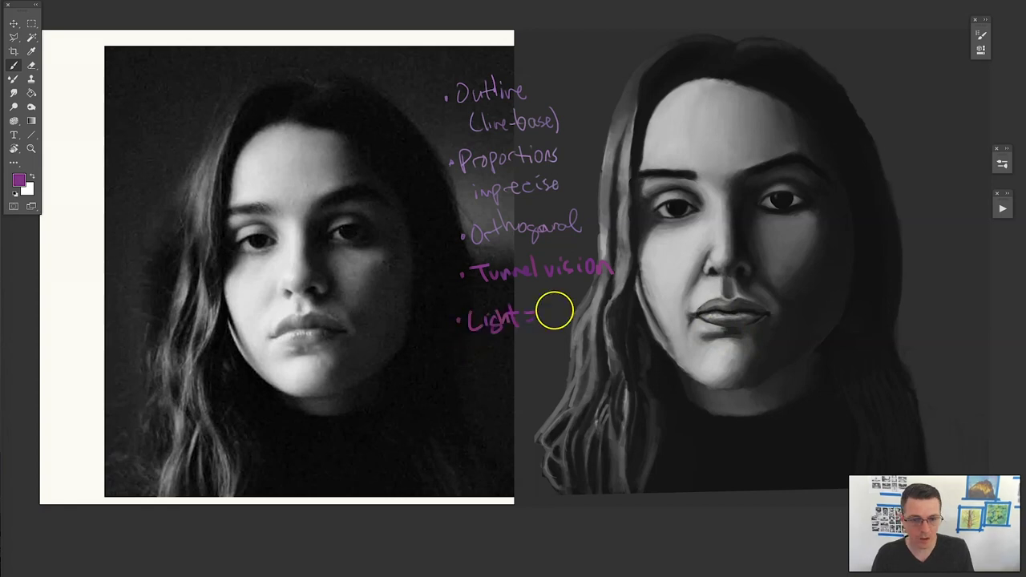
mouse_move(553, 314)
mouse_down()
mouse_move(567, 300)
mouse_move(612, 314)
mouse_up()
mouse_move(473, 350)
mouse_down()
mouse_move(475, 362)
mouse_move(635, 346)
mouse_up()
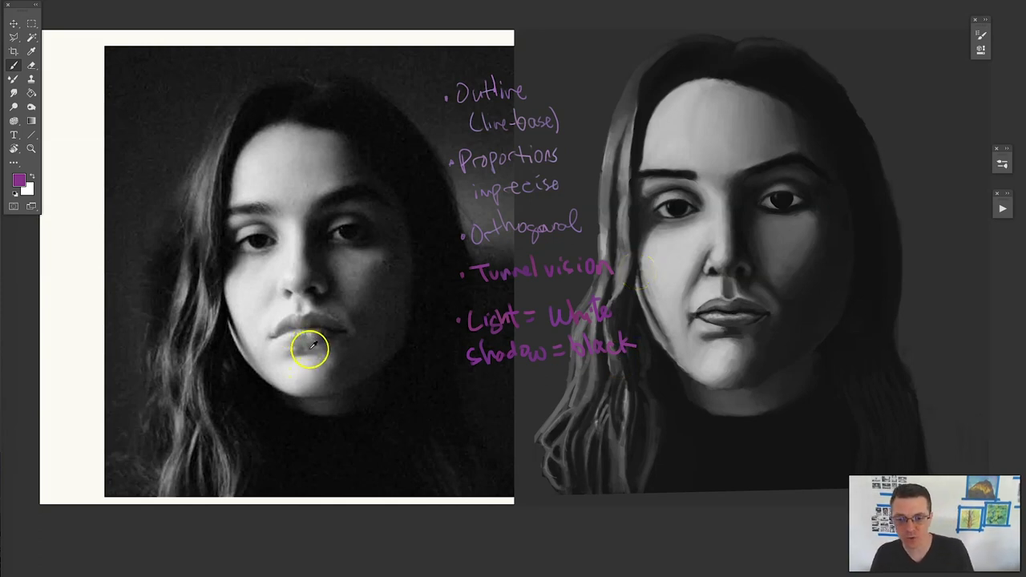
Step: Sample the dark line between the painted portrait's lips and check its value in the Color Picker
alt+click(309, 349)
drag(309, 350, 726, 326)
click(19, 178)
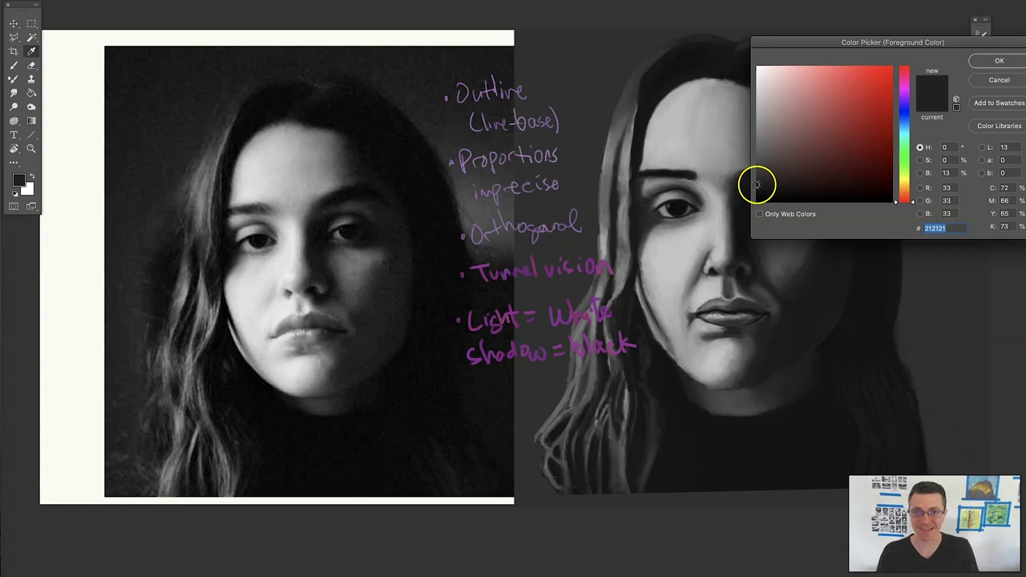
key(Return)
Step: Sample the shadow below the lower lip in the reference photo and check its value in the Color Picker
alt+click(301, 349)
key(n)
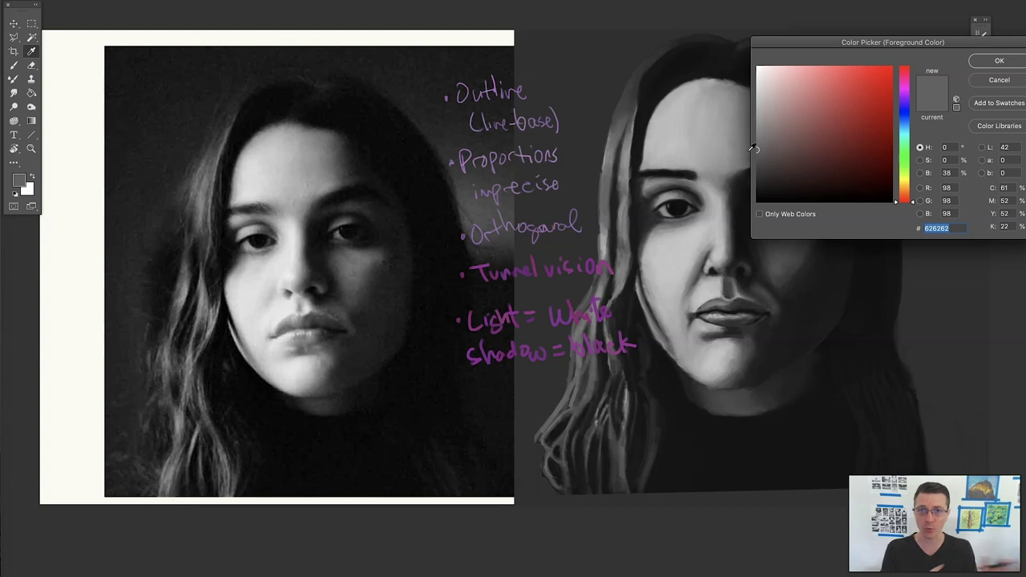
click(1000, 79)
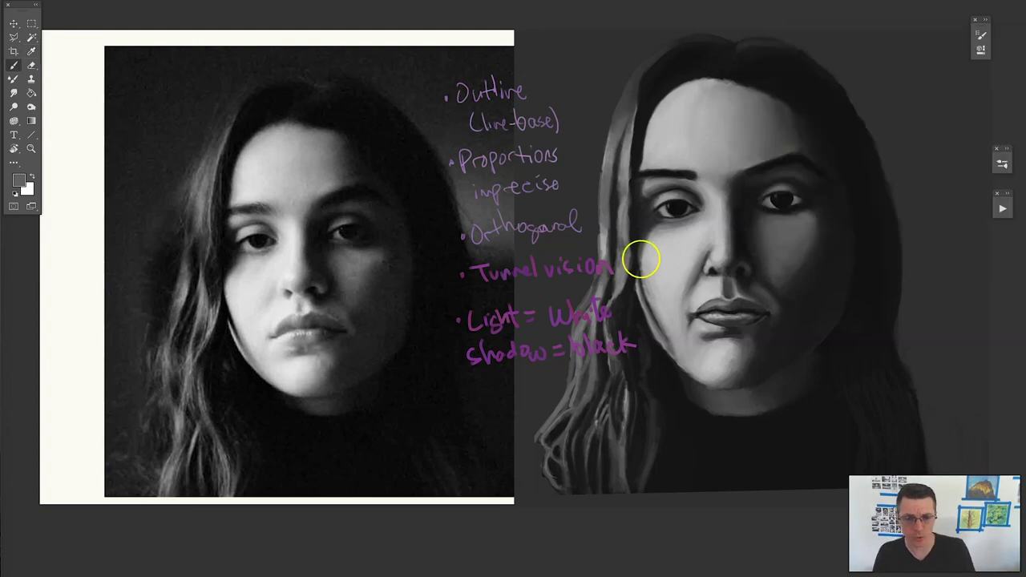
Step: Sample the cheek tone beside the nose in the reference photo and check its value in the Color Picker
click(275, 286)
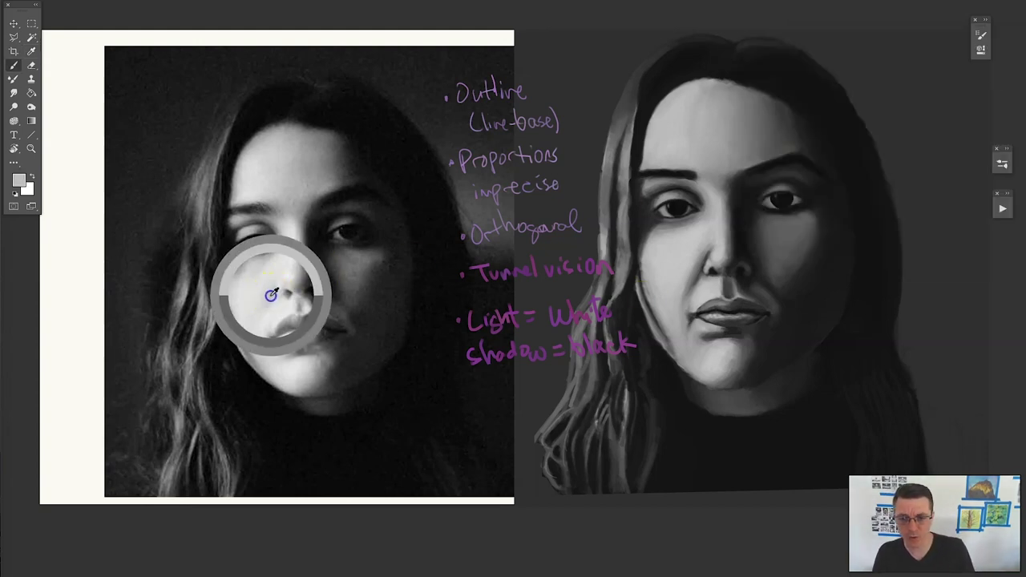
click(19, 181)
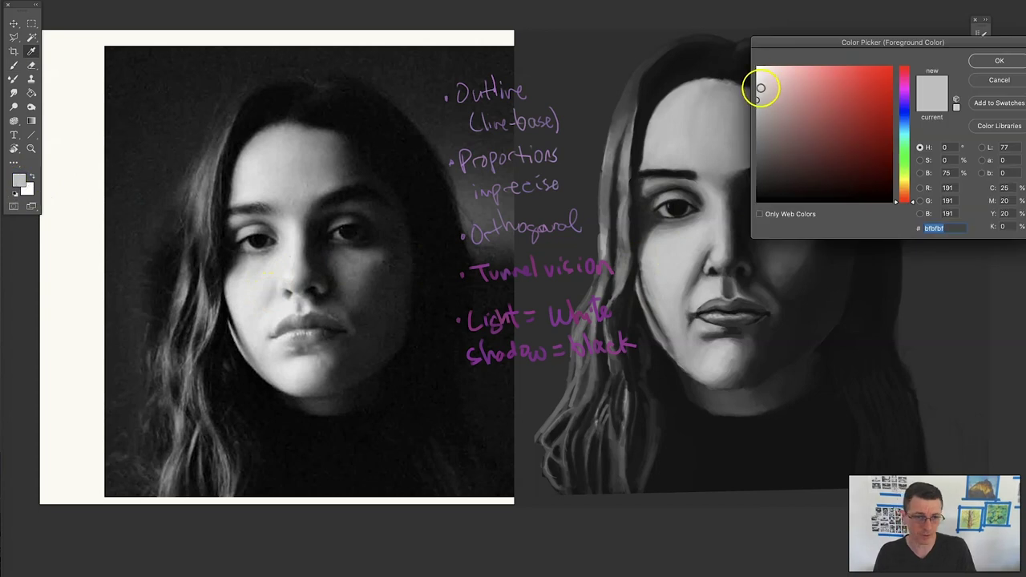
click(1006, 64)
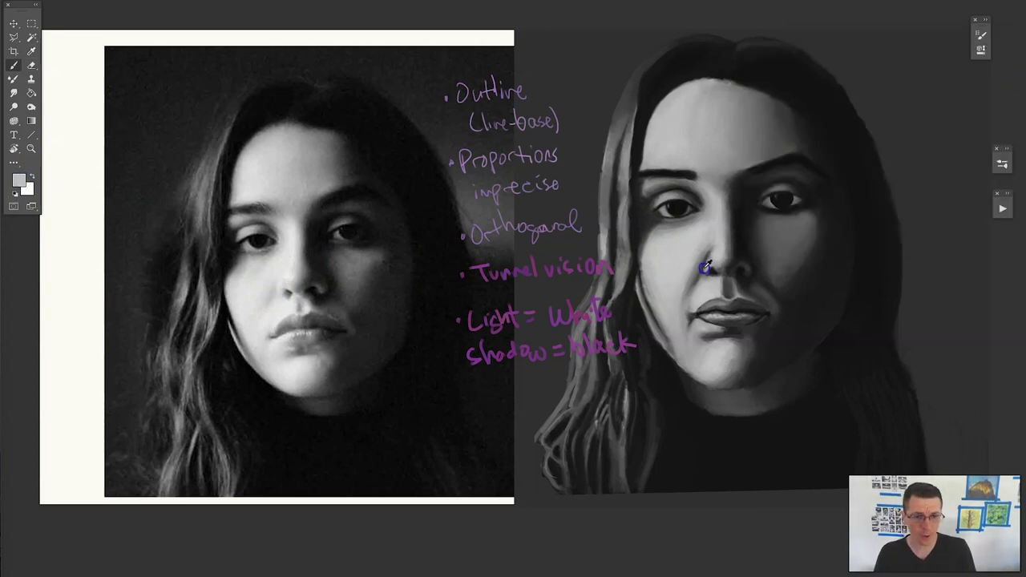
Step: Sample the dark shadow beside the painted portrait's nostril and check its value in the Color Picker
click(699, 267)
click(22, 185)
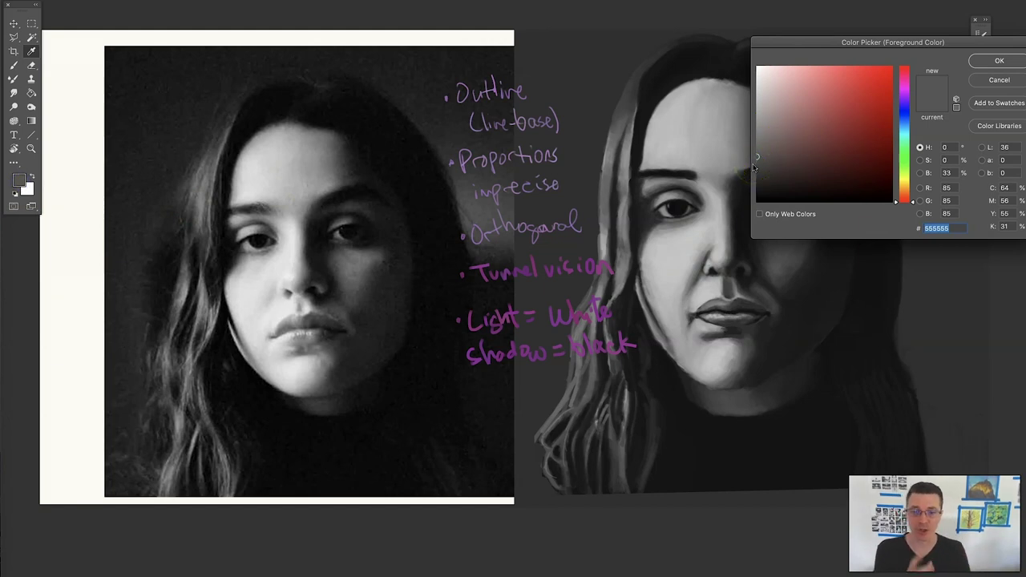
click(989, 81)
key(b)
click(604, 154)
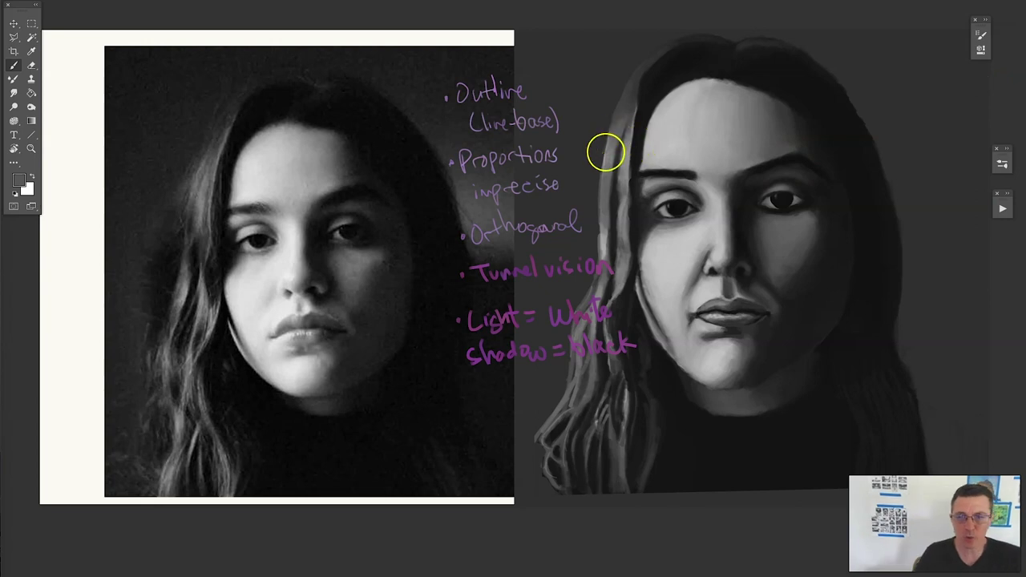
click(499, 240)
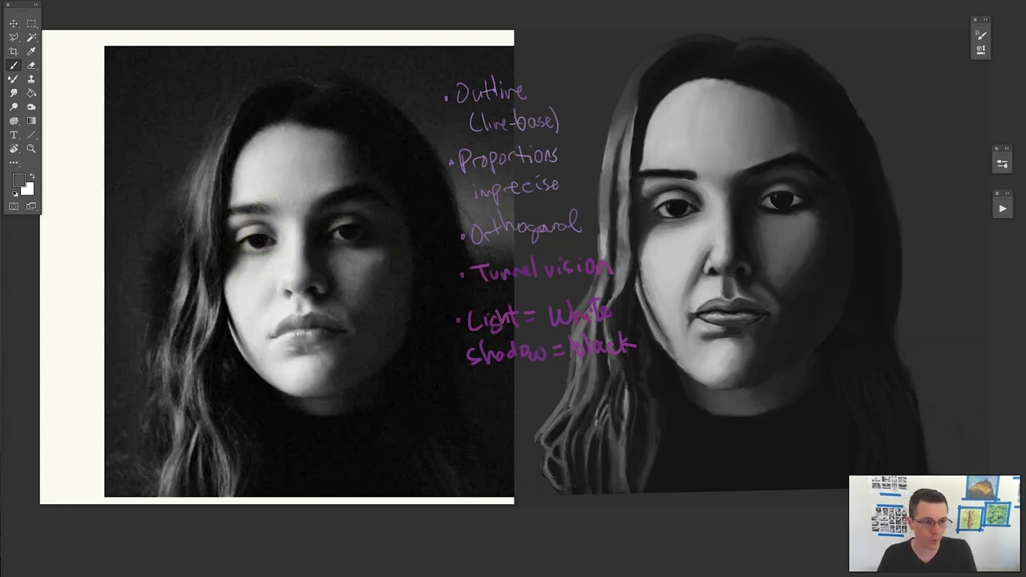
drag(252, 243, 246, 243)
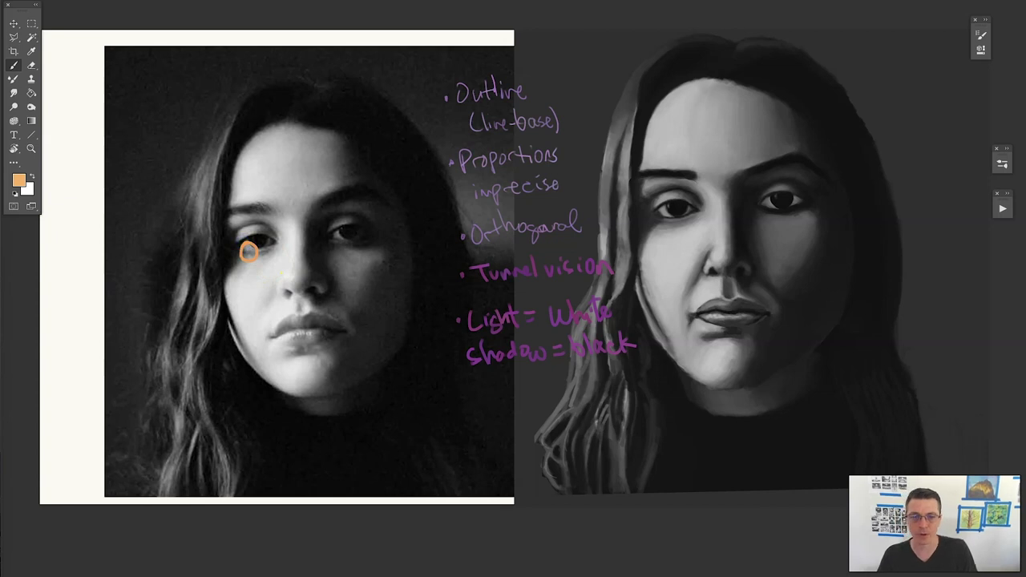
mouse_move(665, 207)
mouse_down()
mouse_move(657, 226)
mouse_move(668, 209)
mouse_up()
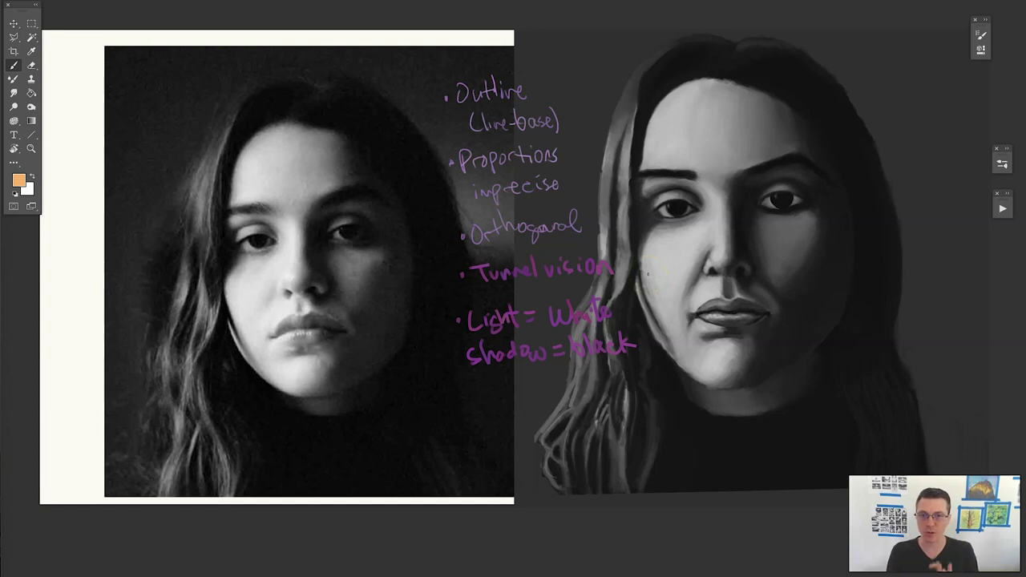
alt+click(729, 330)
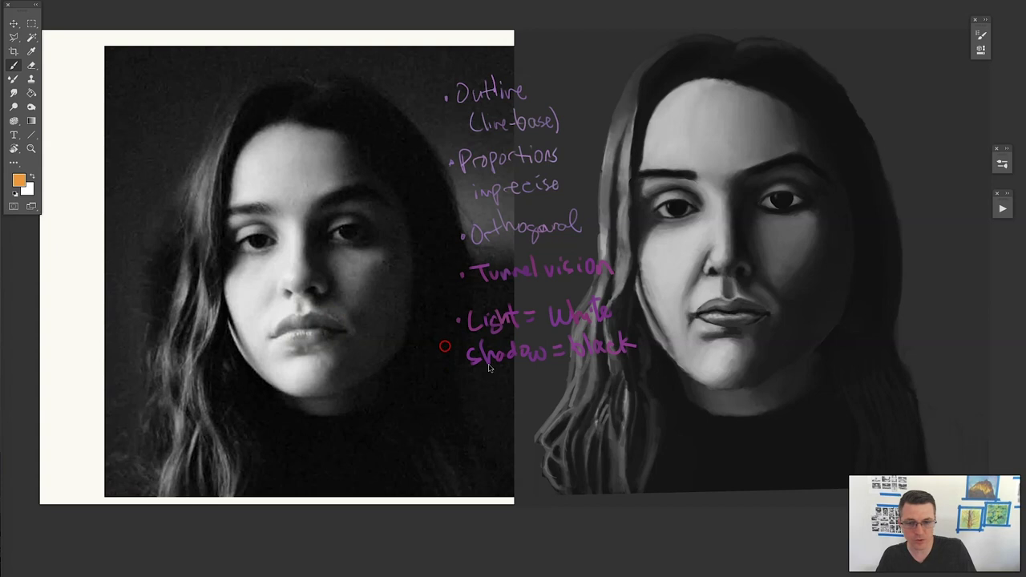
Step: Choose a different brush and draw an orange centre line for a mouth on the dark clothing below the reference face
right_click(447, 346)
click(521, 489)
key(Return)
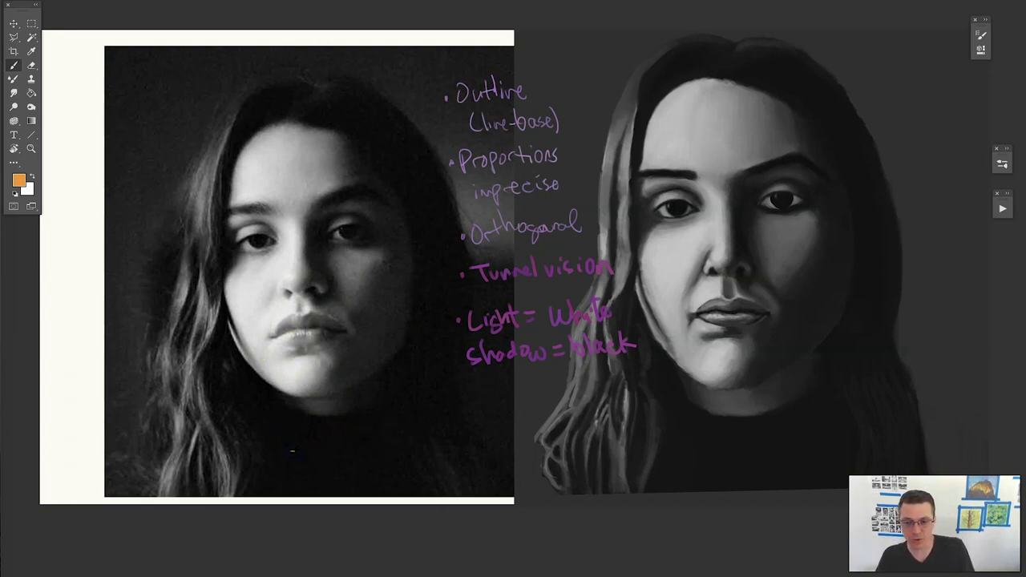
mouse_move(290, 449)
mouse_down()
mouse_move(374, 436)
mouse_move(295, 451)
mouse_move(330, 449)
mouse_up()
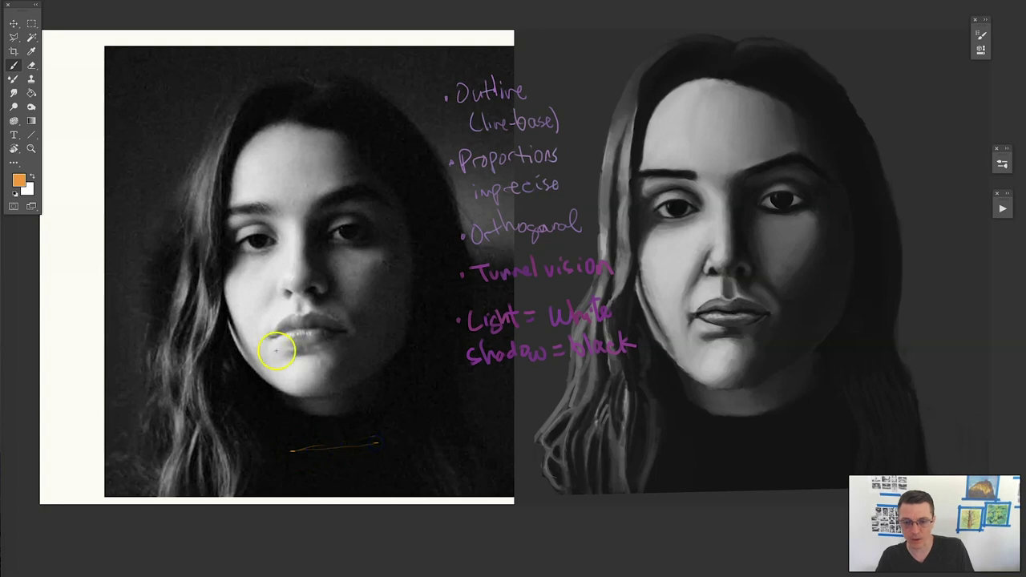
mouse_move(266, 336)
mouse_down()
mouse_move(358, 326)
mouse_move(299, 332)
mouse_move(305, 355)
mouse_up()
key(ctrl+z)
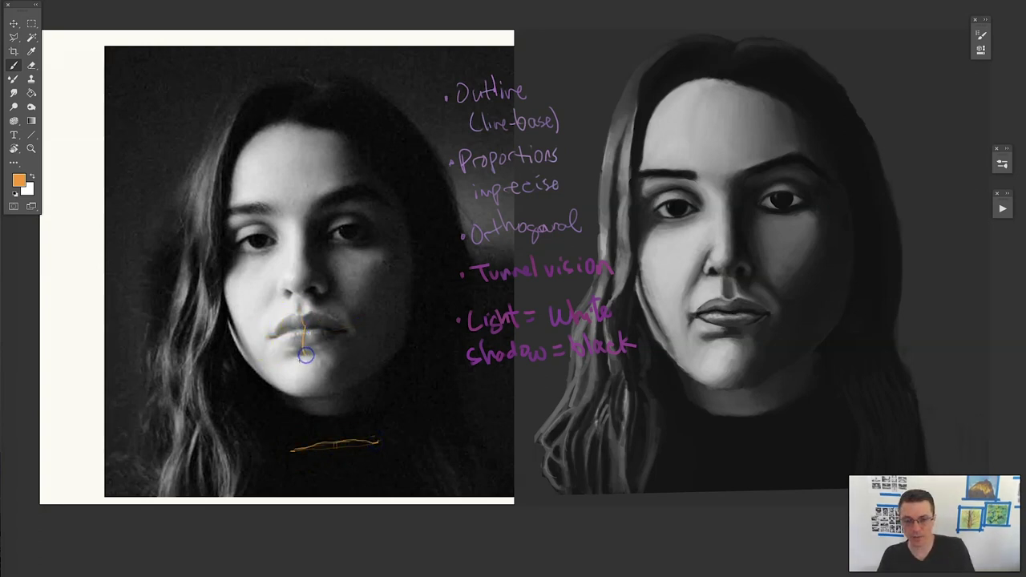
key(ctrl+z)
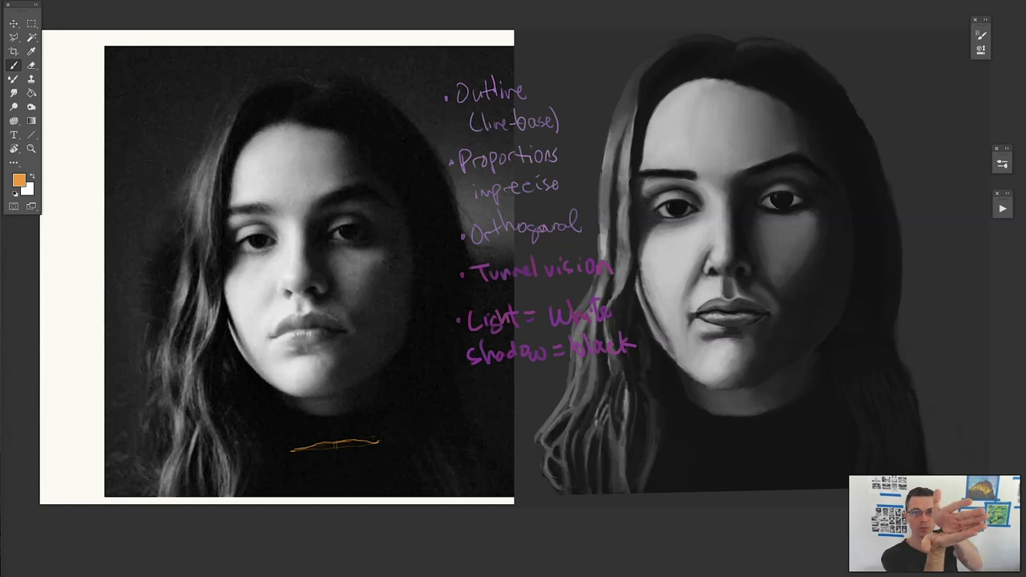
Step: Sketch the upper and lower lip contours in orange around the centre line below the reference face's chin
drag(296, 448, 379, 441)
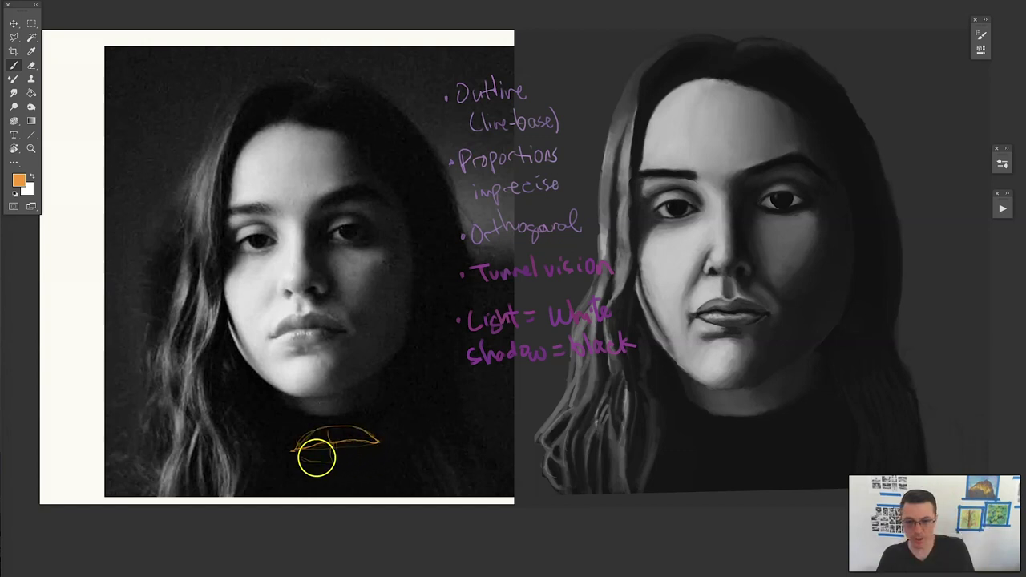
drag(301, 457, 327, 461)
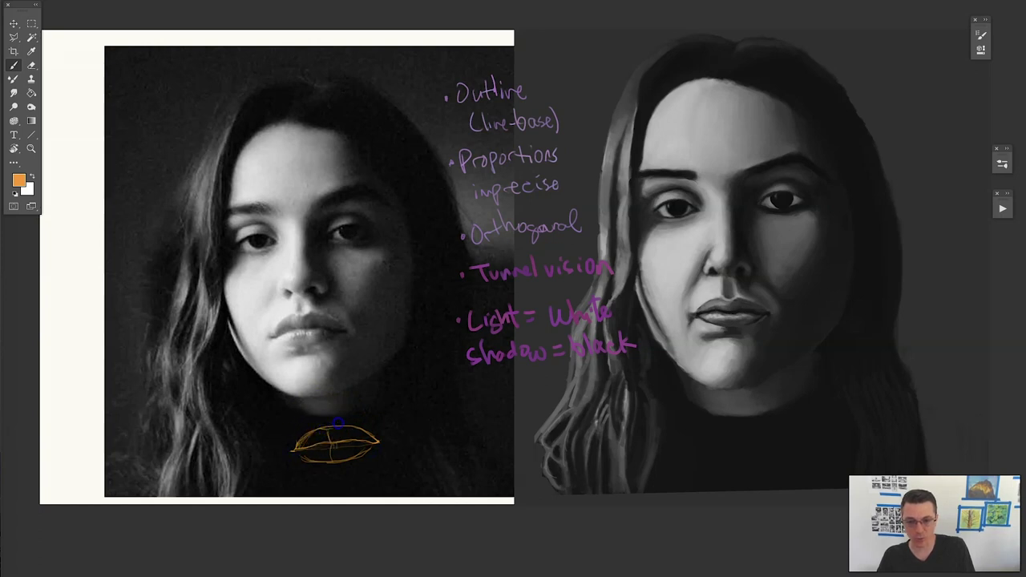
drag(338, 423, 379, 441)
drag(303, 443, 352, 426)
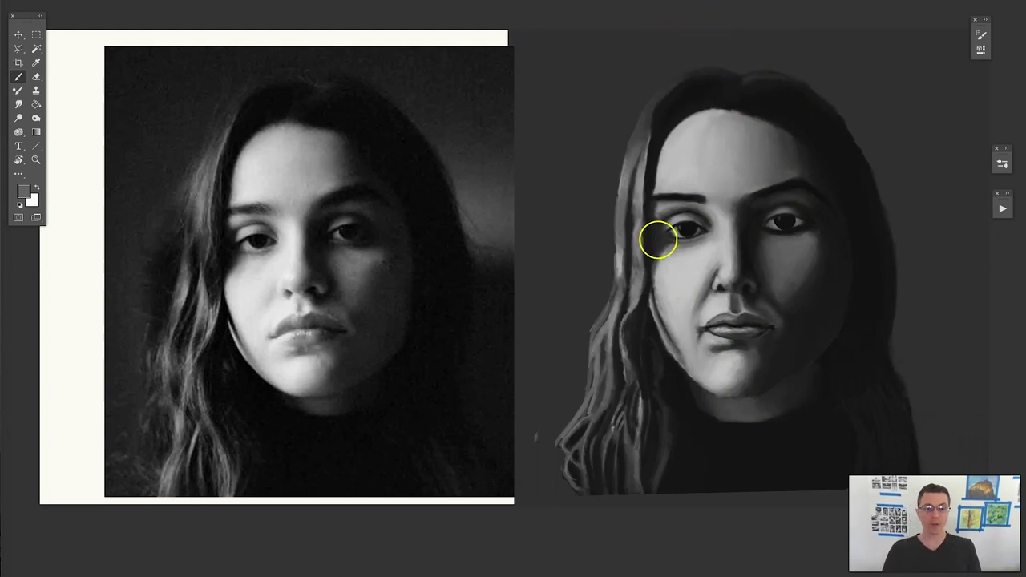
Step: Choose the Rounded Square brush preset and adjust its size slightly
right_click(659, 238)
click(740, 346)
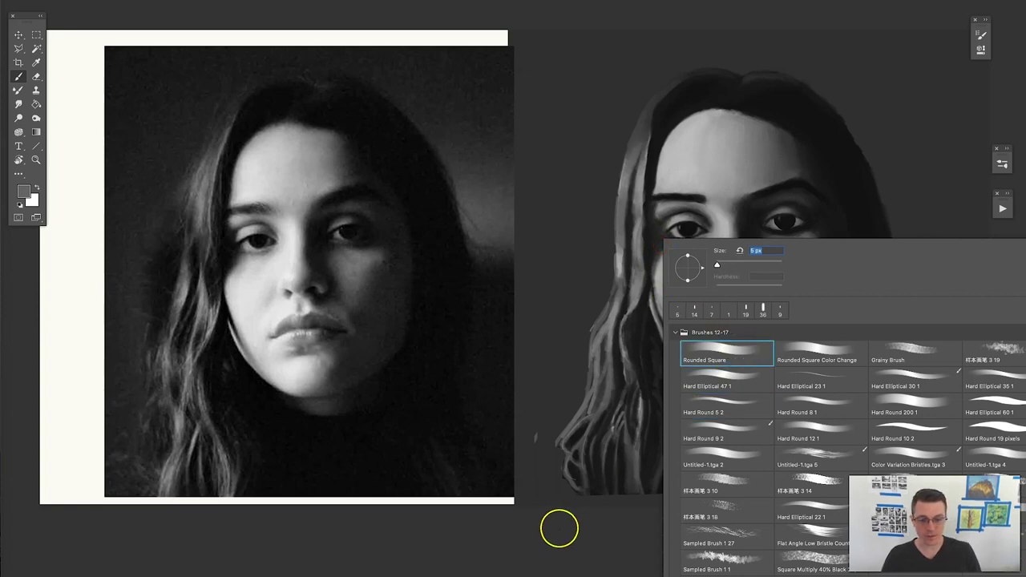
click(563, 529)
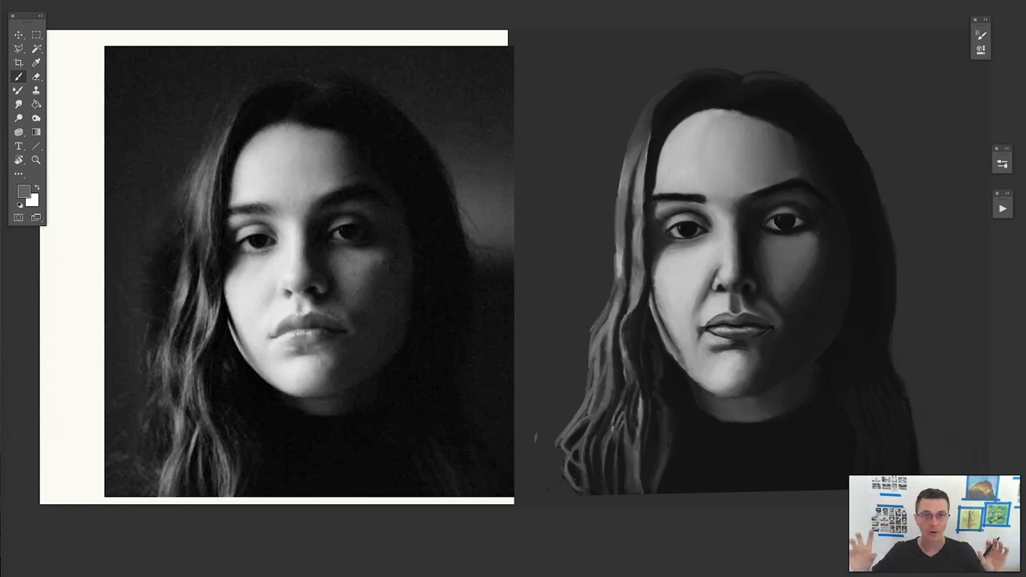
right_click(529, 261)
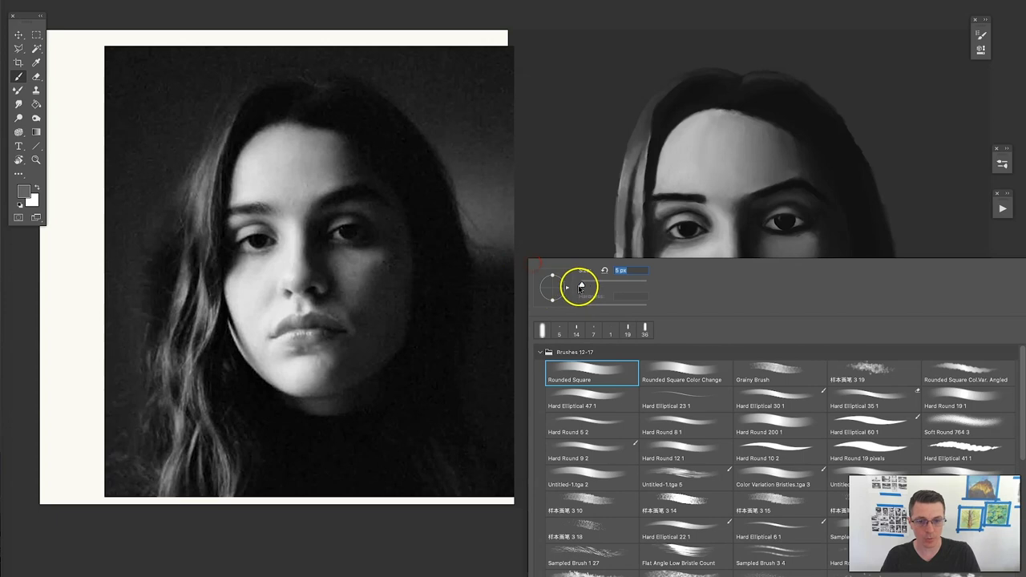
drag(580, 288, 583, 286)
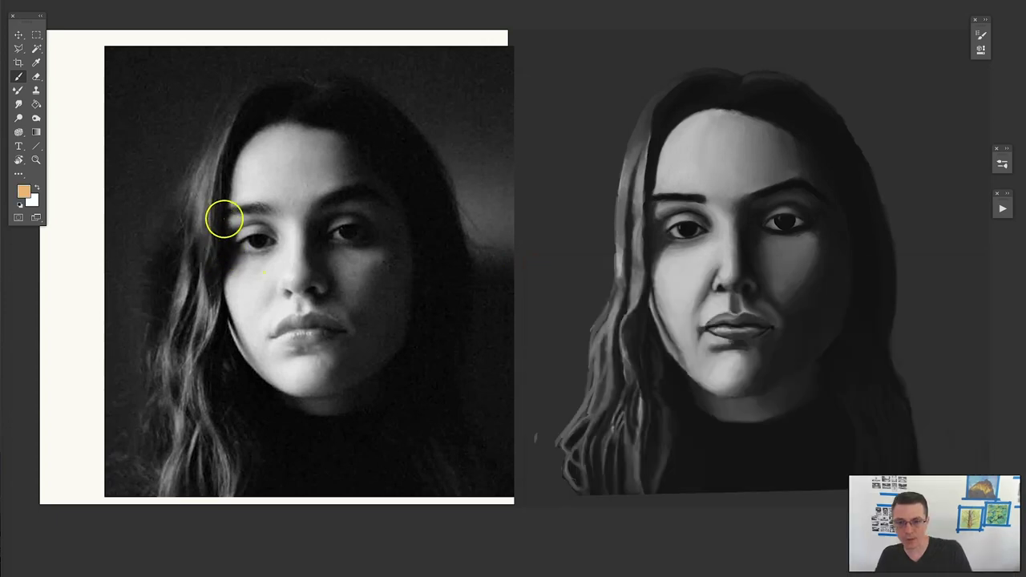
Step: Mark the hair width in orange at eye level on the reference photo's lit side and compare it with an equal span across the face
drag(227, 223, 225, 233)
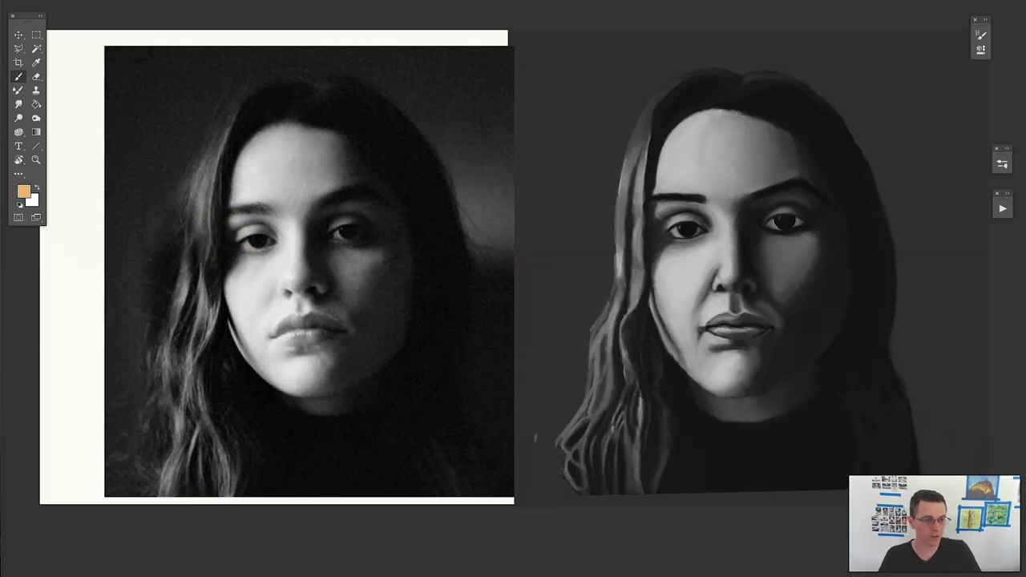
drag(156, 238, 151, 278)
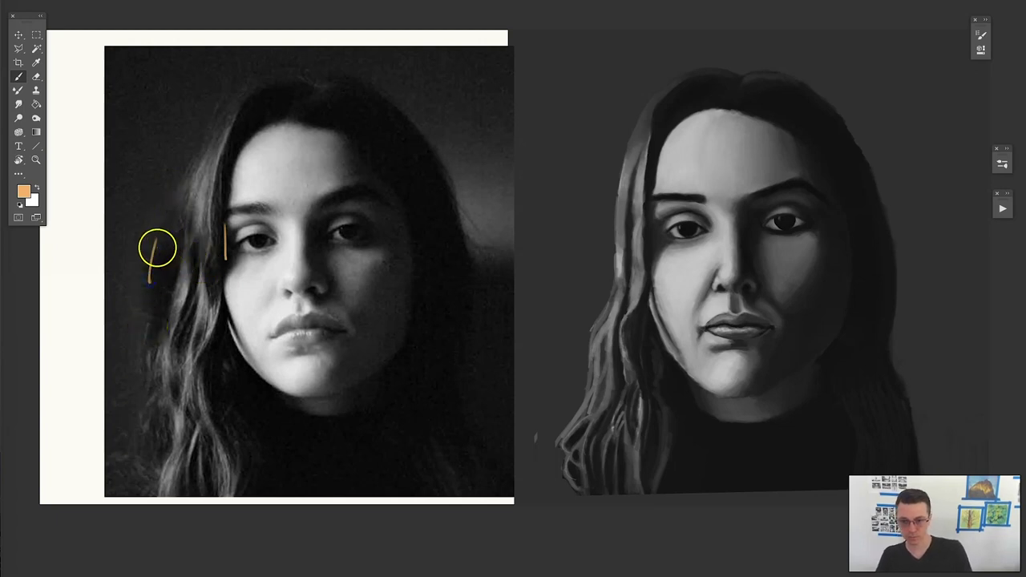
drag(157, 248, 298, 249)
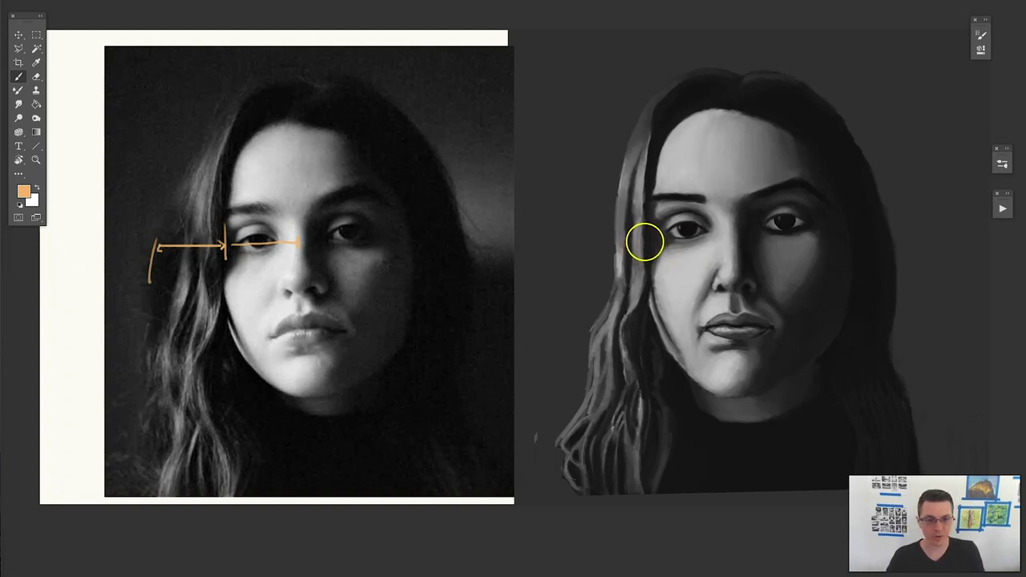
Step: Draw matching orange measuring lines at eye level on the painted portrait's lit side, from the nose bridge past the hair
drag(648, 238, 647, 255)
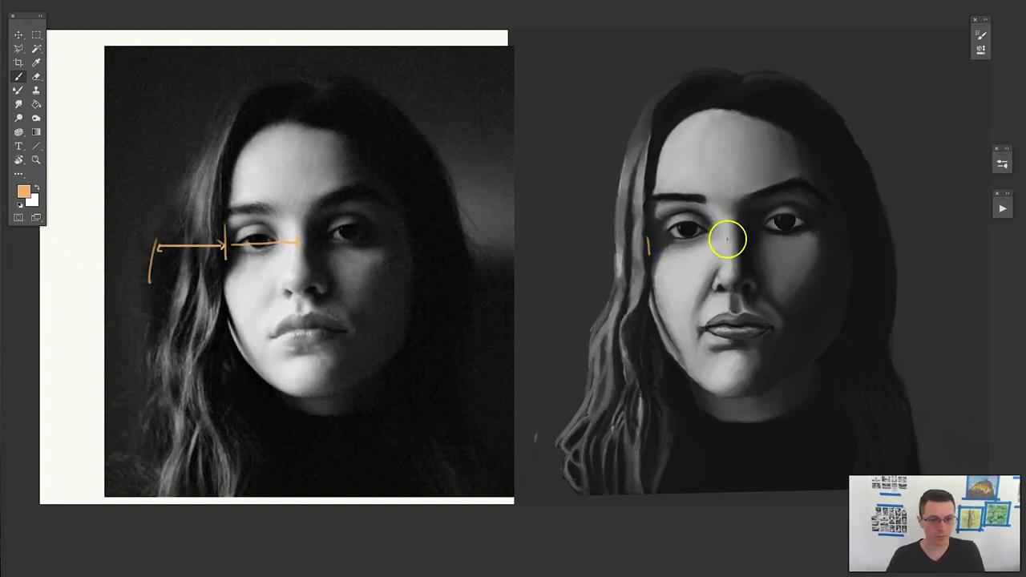
drag(719, 243, 582, 246)
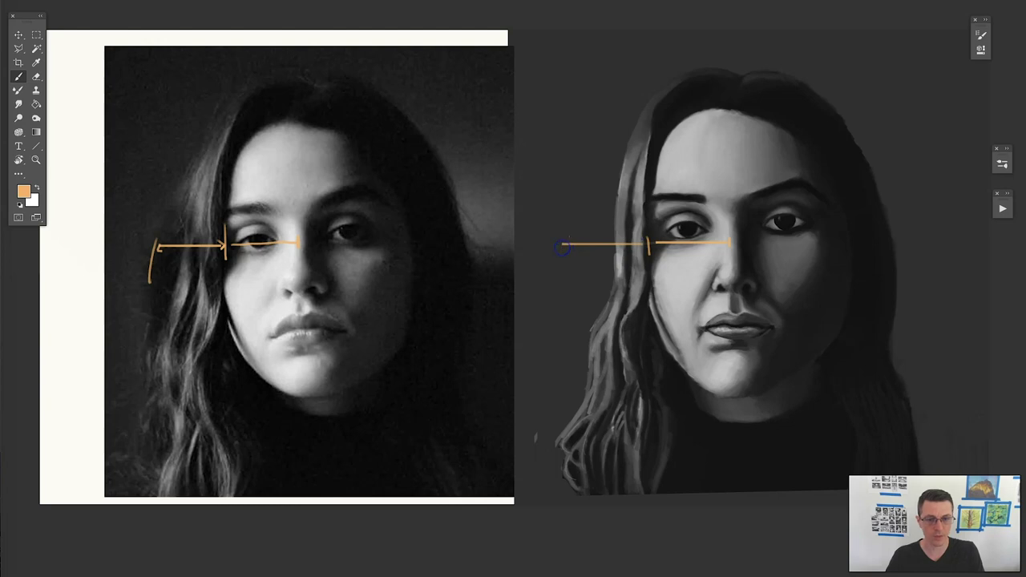
drag(562, 237, 570, 251)
key(ctrl+z)
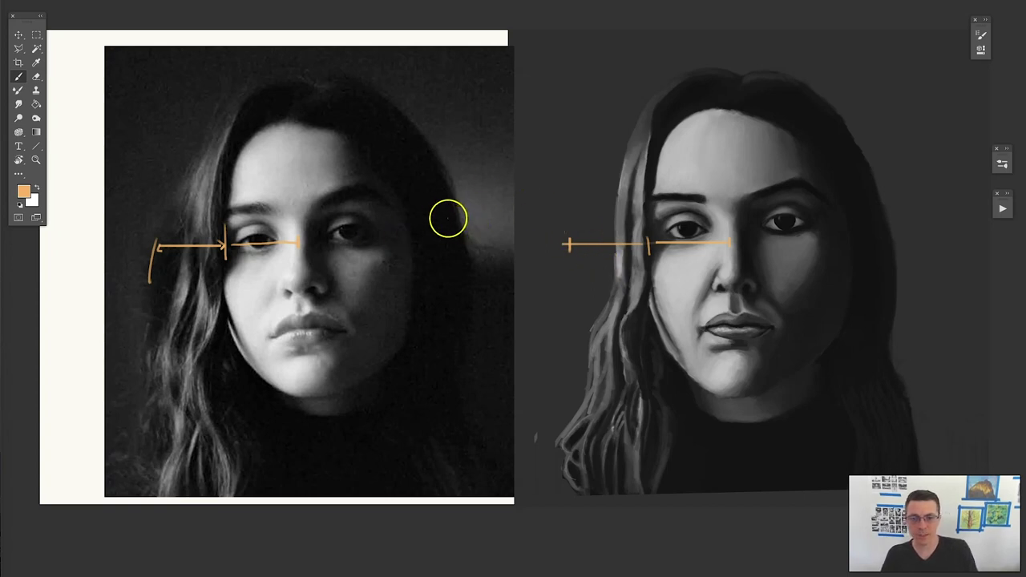
Step: Mark the face and hair spans on the shadow side of both portraits and repaint the painted hair wider
mouse_move(411, 228)
mouse_down()
mouse_move(411, 250)
mouse_move(447, 238)
mouse_move(373, 239)
mouse_up()
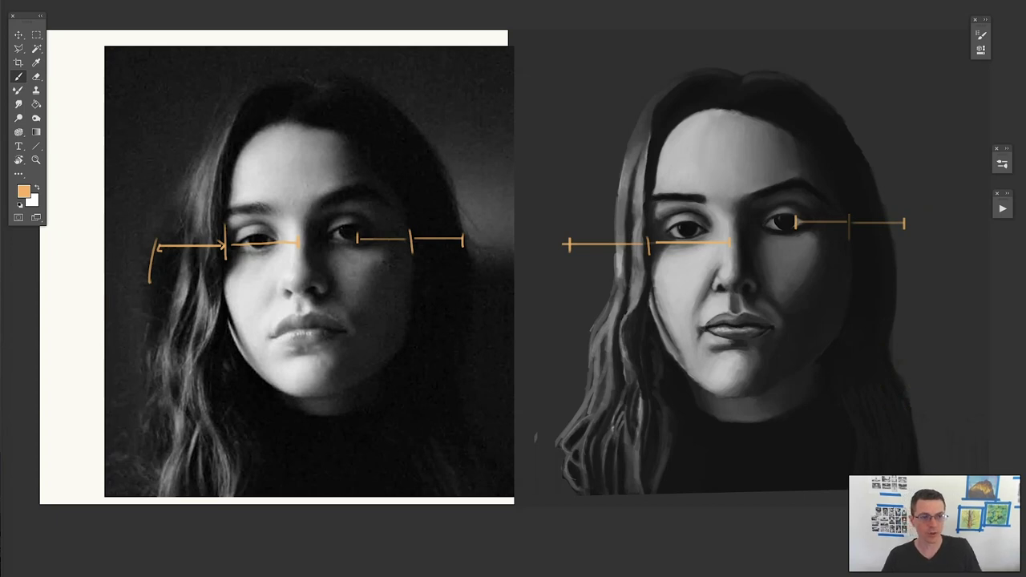
right_click(678, 255)
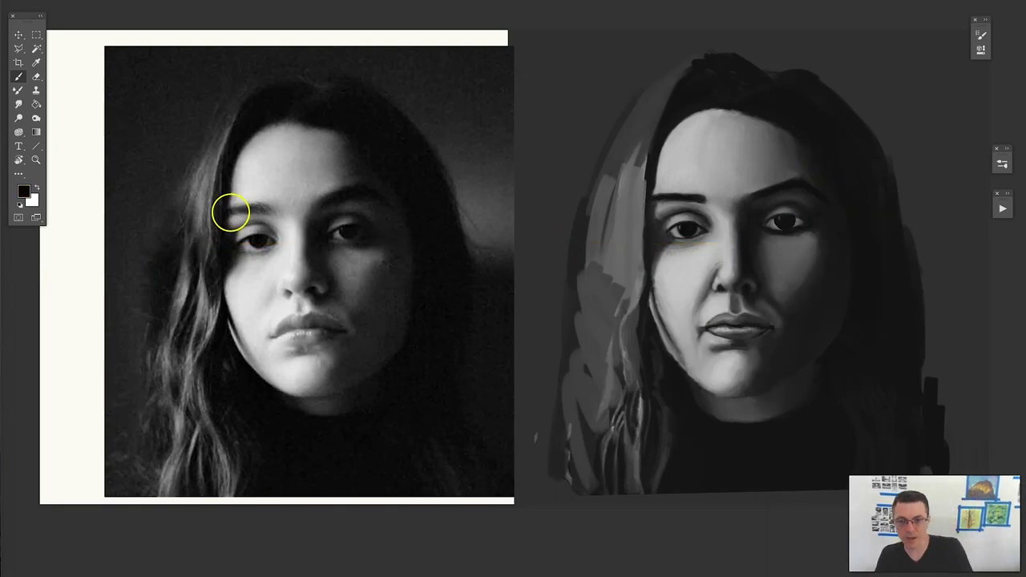
Step: Try out black strokes around the eyebrows, forehead and upper lip to compare angles between the reference photo and the painting
mouse_move(239, 211)
mouse_down()
mouse_move(268, 206)
mouse_move(222, 213)
mouse_move(265, 202)
mouse_up()
key(super+z)
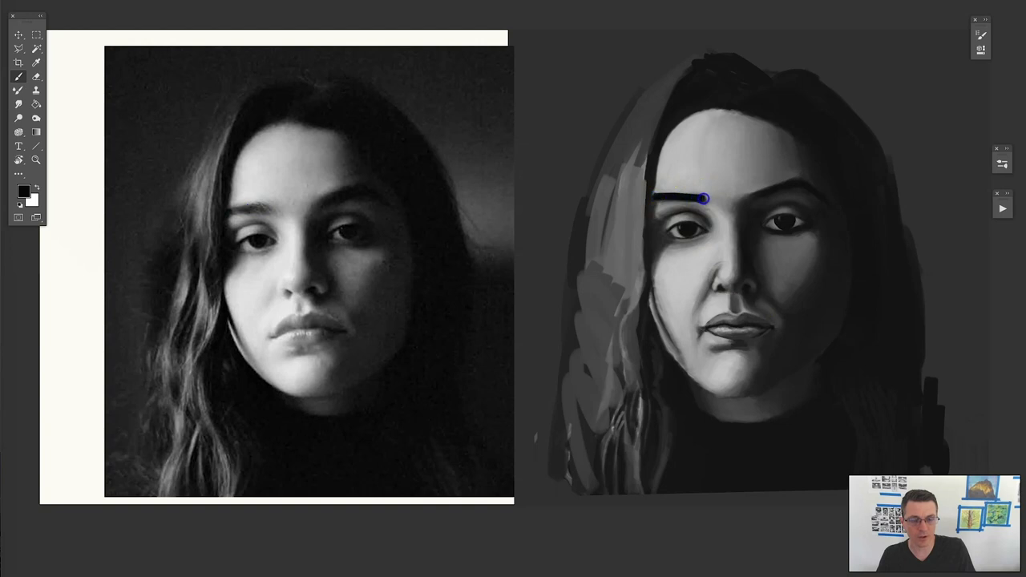
drag(703, 198, 705, 199)
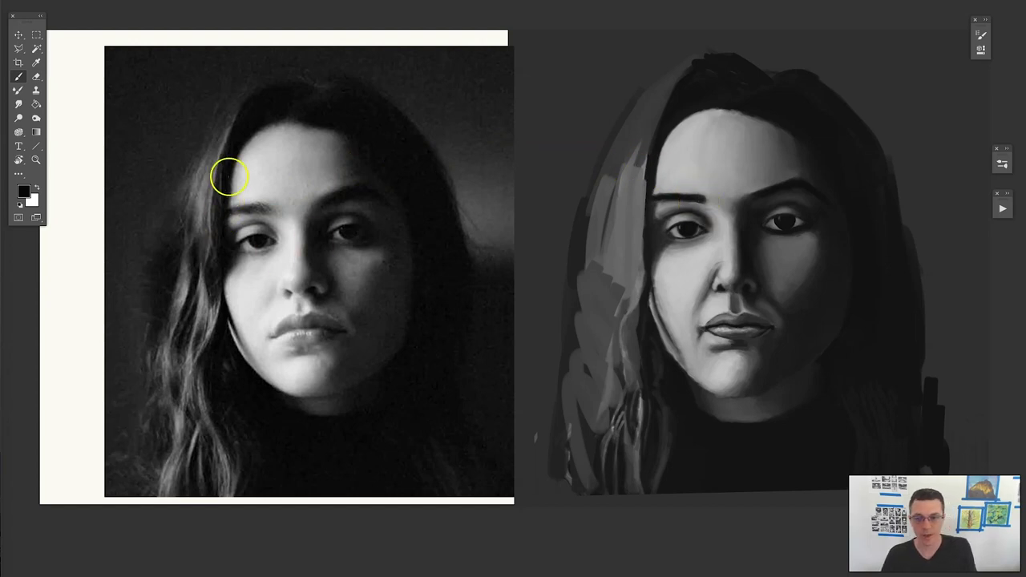
drag(238, 160, 255, 183)
drag(681, 164, 694, 182)
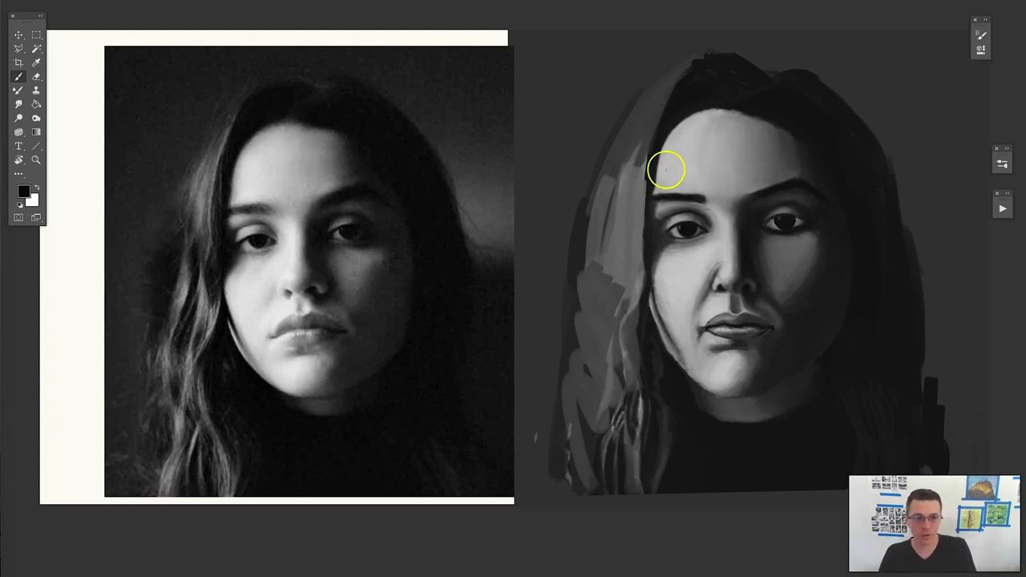
drag(702, 186, 647, 190)
key(ctrl+z)
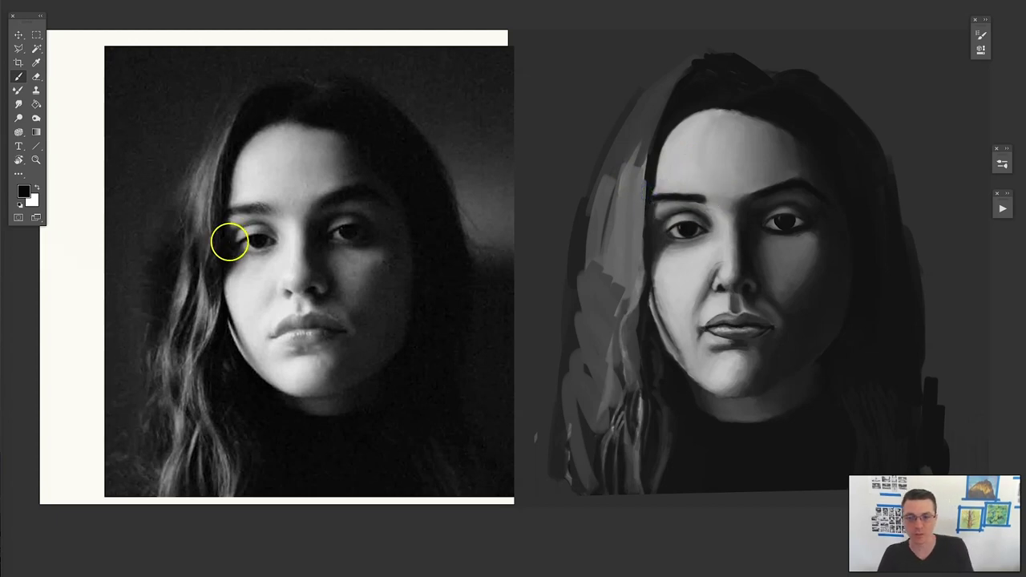
mouse_move(258, 200)
mouse_down()
mouse_move(229, 229)
mouse_move(212, 210)
mouse_up()
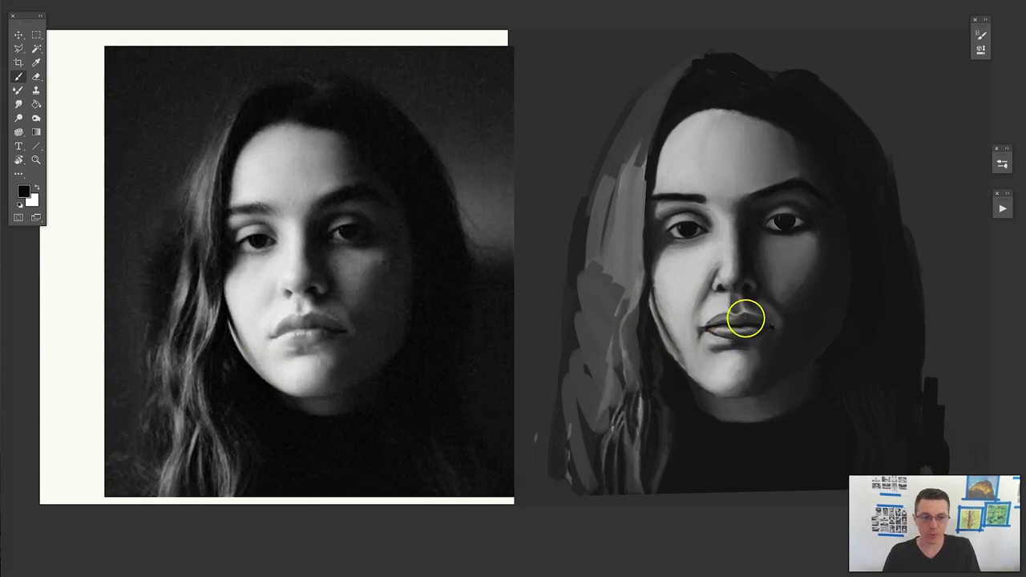
drag(318, 294, 343, 306)
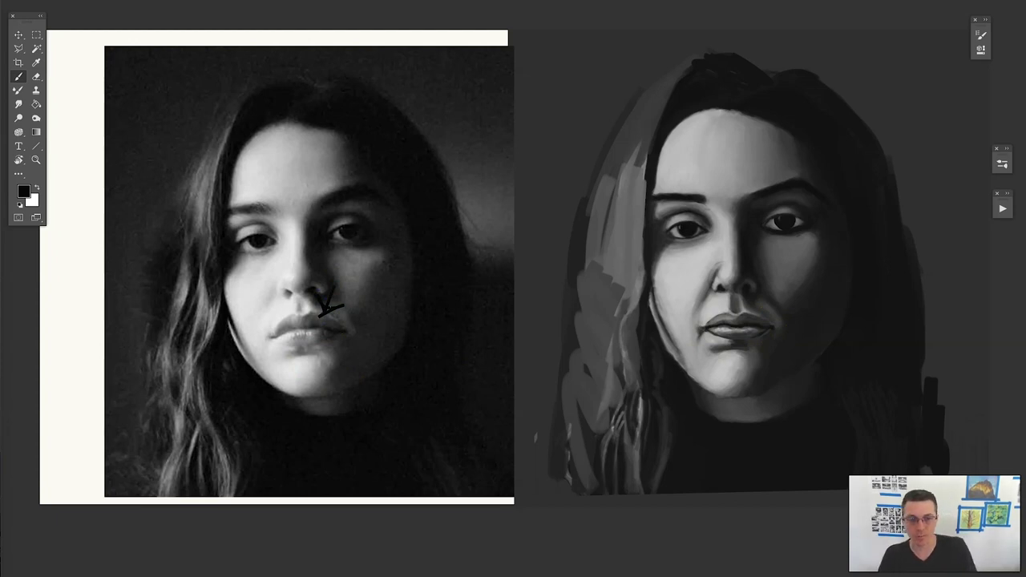
Step: Soften the painted portrait's lit-side eyebrow with gray strokes and rework the eye below it using sampled tones
right_click(745, 191)
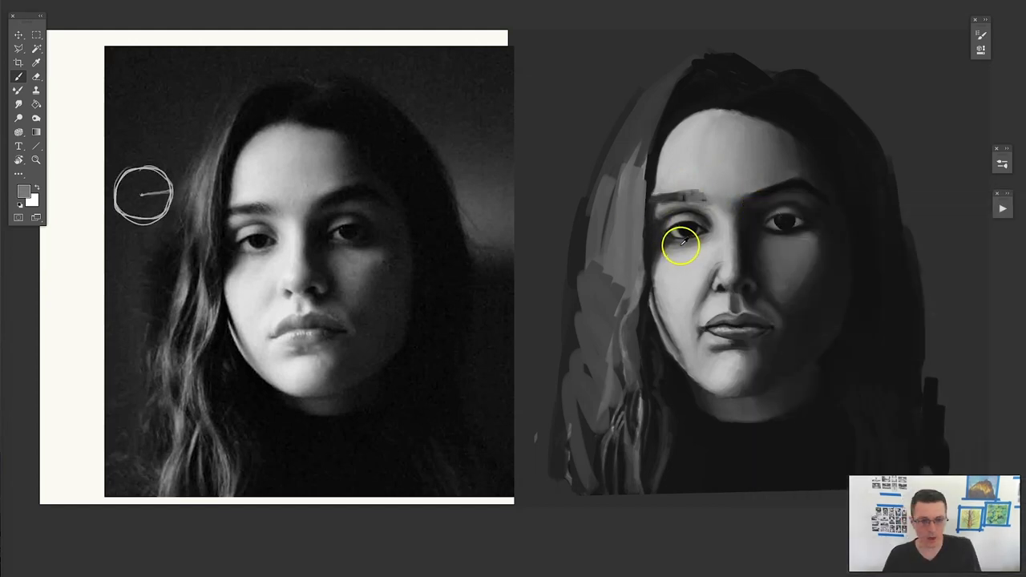
alt+click(680, 246)
mouse_move(675, 242)
mouse_down()
mouse_move(669, 210)
mouse_move(680, 207)
mouse_move(671, 224)
mouse_move(702, 226)
mouse_move(692, 230)
mouse_move(706, 236)
mouse_move(713, 230)
mouse_move(698, 225)
mouse_move(721, 190)
mouse_move(664, 189)
mouse_move(674, 210)
mouse_move(667, 220)
mouse_move(708, 230)
mouse_move(751, 201)
mouse_move(786, 213)
mouse_move(663, 143)
mouse_up()
alt+click(711, 243)
Step: Repaint the painted portrait's shadow-side eye with dark tones, darkening the eye white, lids and lower lash line
click(347, 219)
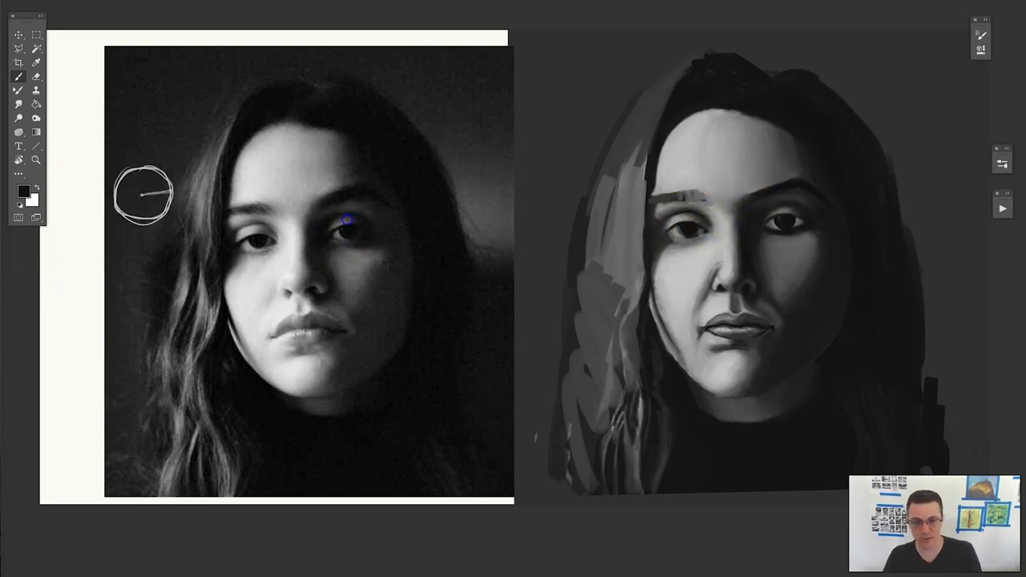
mouse_move(792, 221)
mouse_down()
mouse_move(797, 213)
mouse_move(797, 232)
mouse_move(793, 222)
mouse_up()
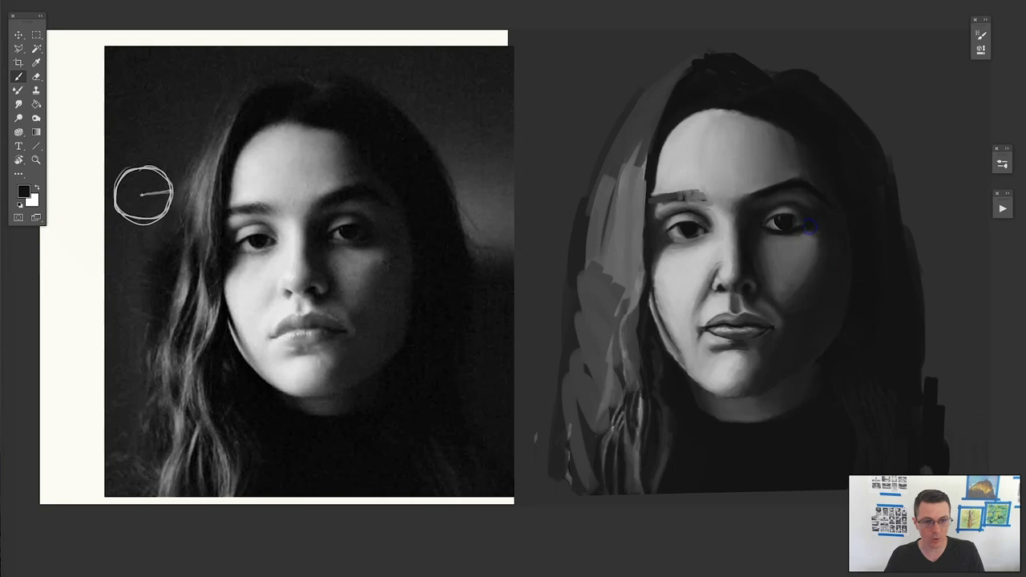
mouse_move(772, 211)
mouse_down()
mouse_move(787, 221)
mouse_move(773, 232)
mouse_move(778, 208)
mouse_move(778, 241)
mouse_up()
alt+click(777, 225)
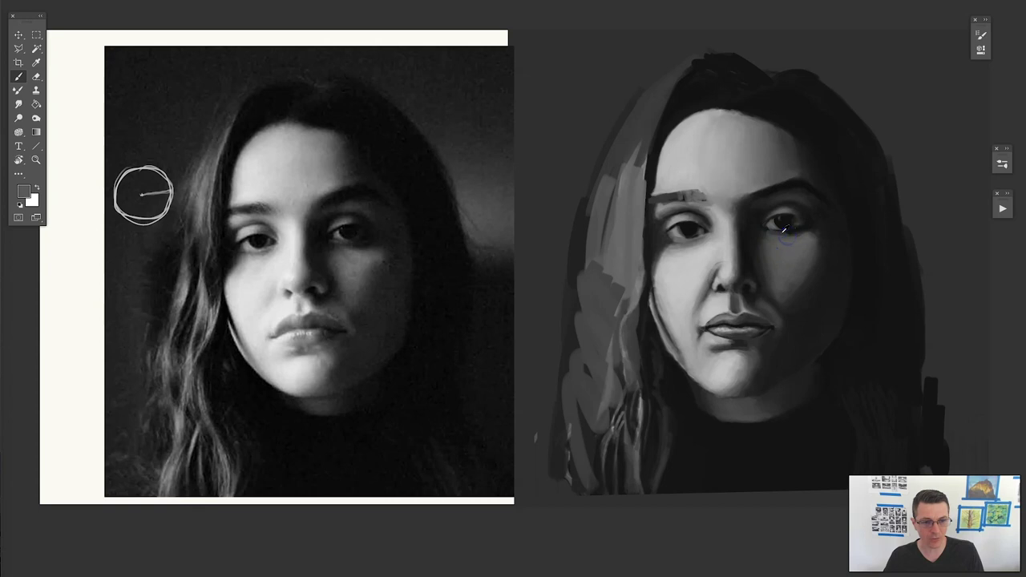
mouse_move(784, 231)
mouse_down()
mouse_move(828, 211)
mouse_move(782, 233)
mouse_up()
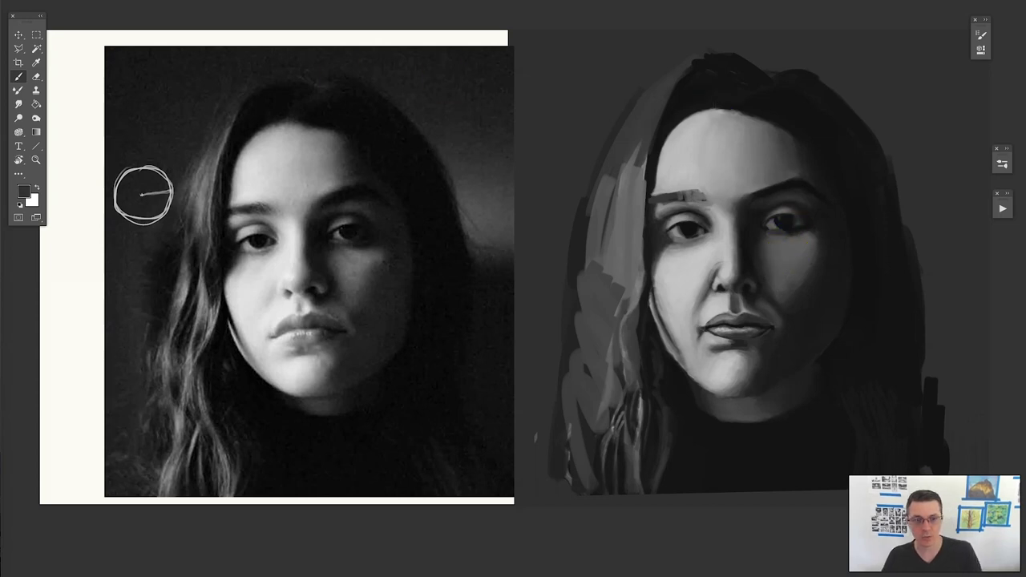
drag(793, 229, 781, 233)
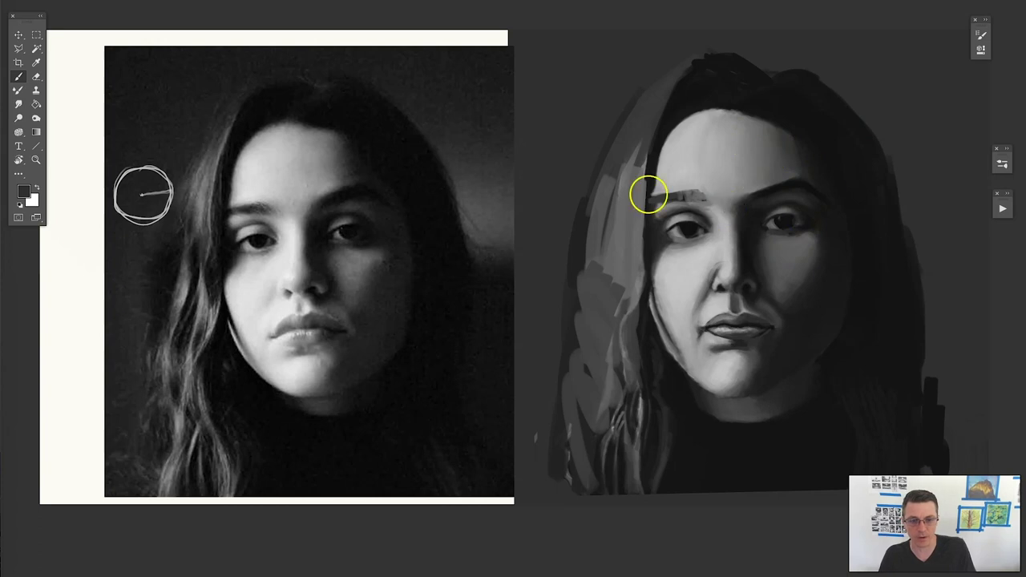
Step: Set the brush to 46 px and block in the painted portrait's mouth and surrounding skin with sampled gray tones
right_click(743, 320)
drag(804, 349, 811, 348)
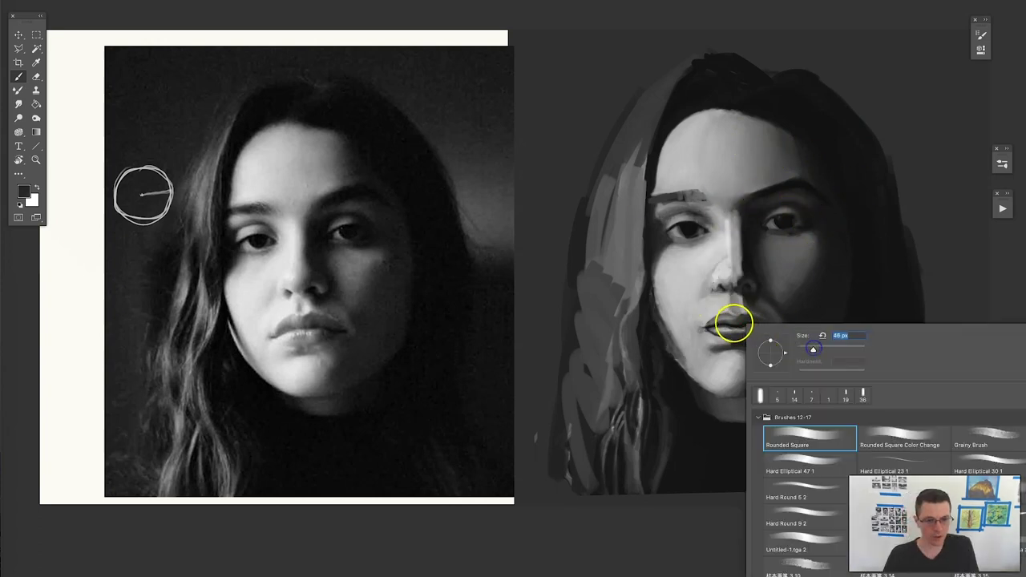
click(736, 323)
drag(767, 322, 774, 320)
alt+click(758, 317)
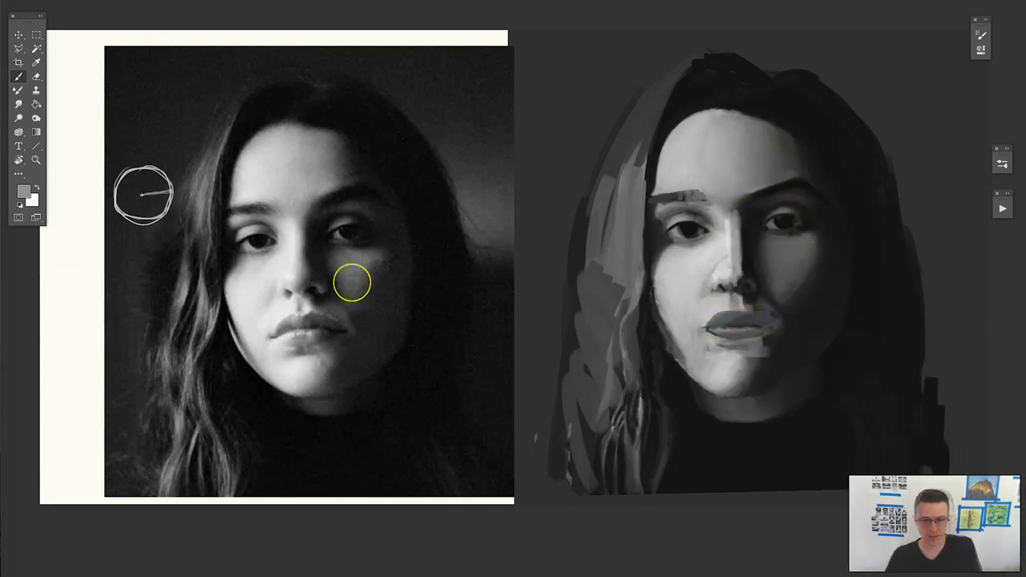
alt+click(734, 387)
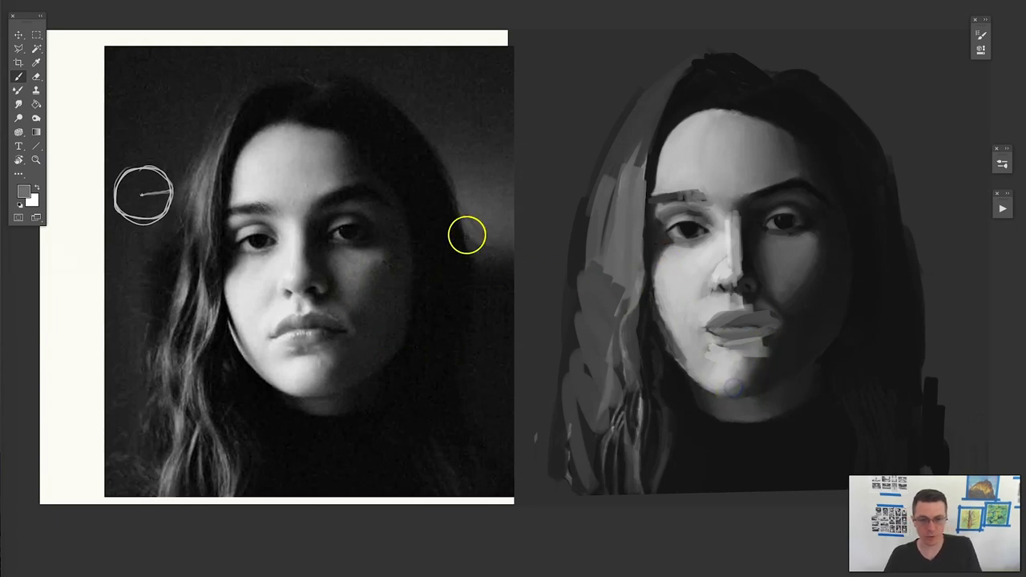
Step: Draw a vertical alignment line from nose bridge to chin on the reference photo, undo it and draw a matching line on the painting
right_click(467, 234)
drag(556, 259, 527, 261)
click(402, 279)
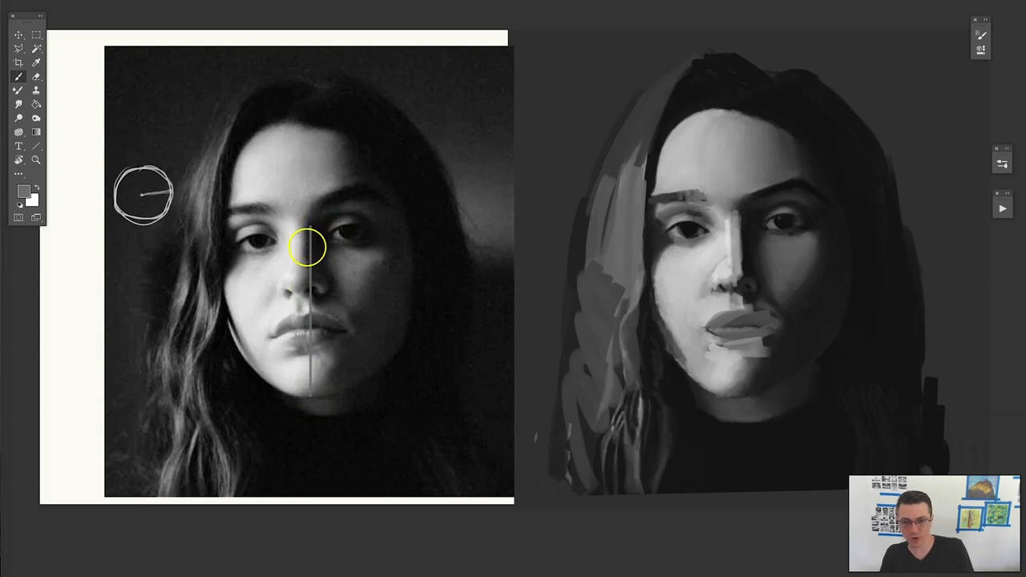
key(ctrl+z)
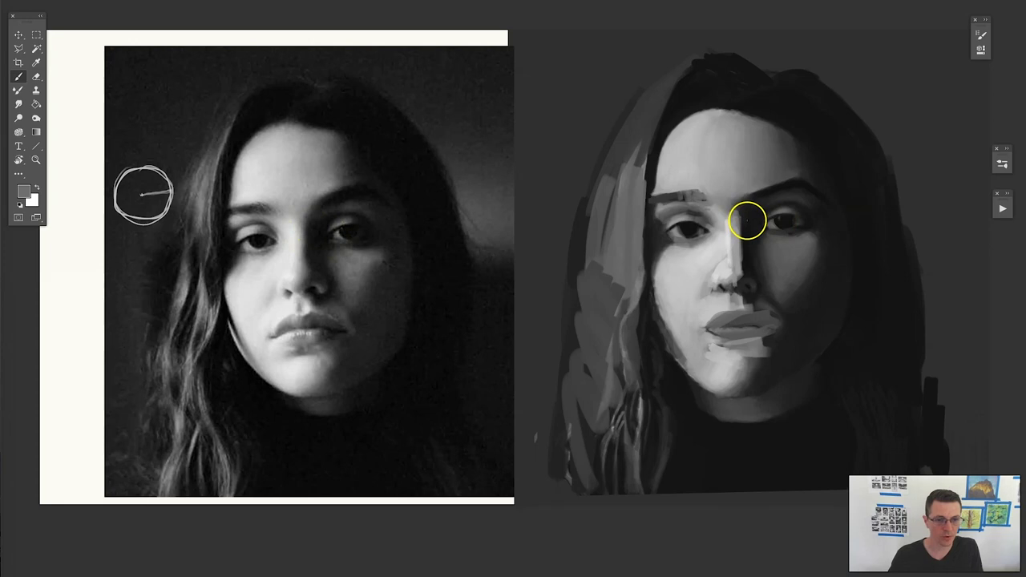
drag(746, 220, 762, 366)
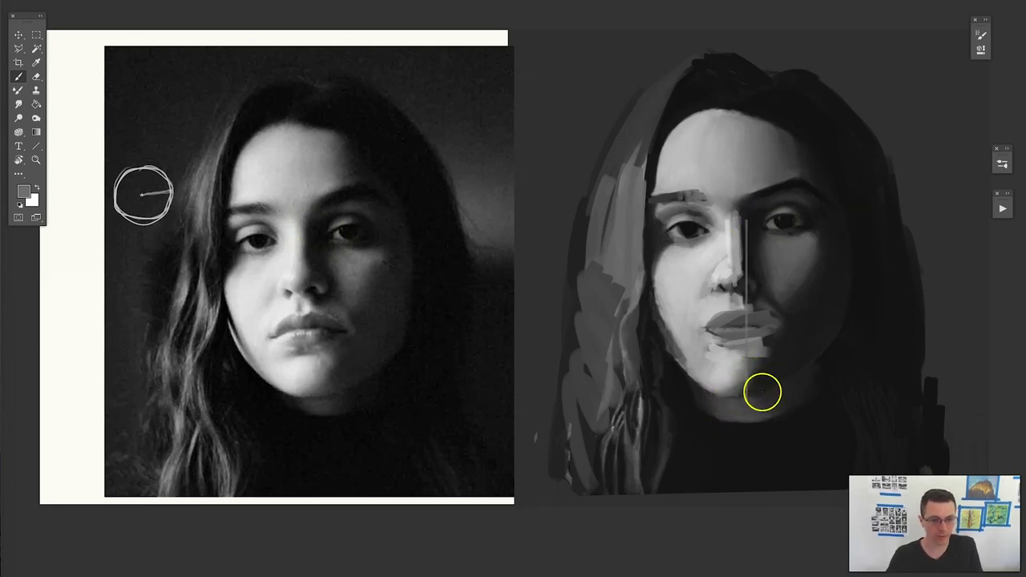
Step: Reshape the painted portrait's chin and jawline with dark strokes sampled from below the chin, adjusting the brush size
alt+click(754, 398)
drag(748, 400, 687, 375)
drag(843, 337, 844, 340)
right_click(844, 339)
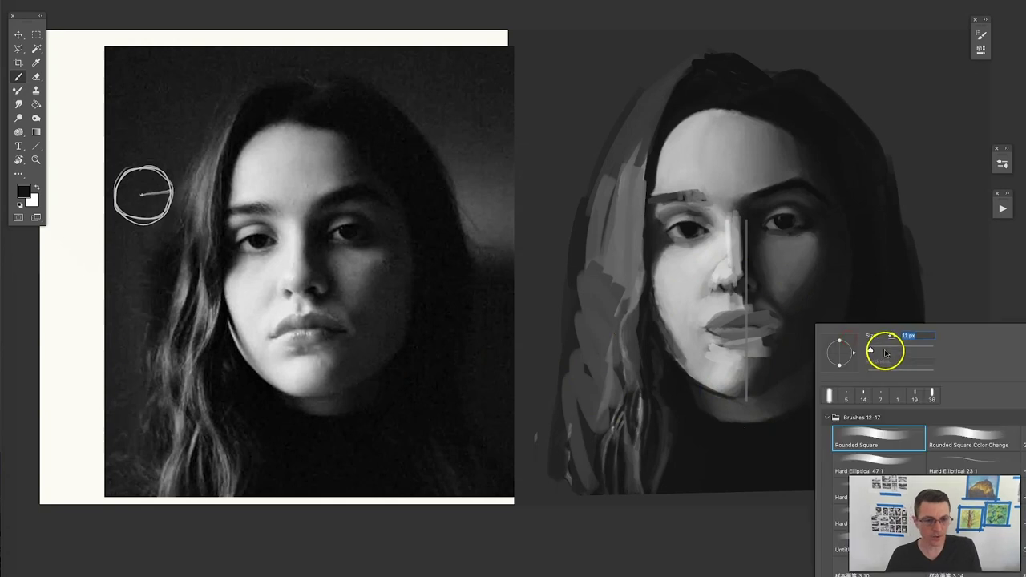
click(878, 350)
click(614, 546)
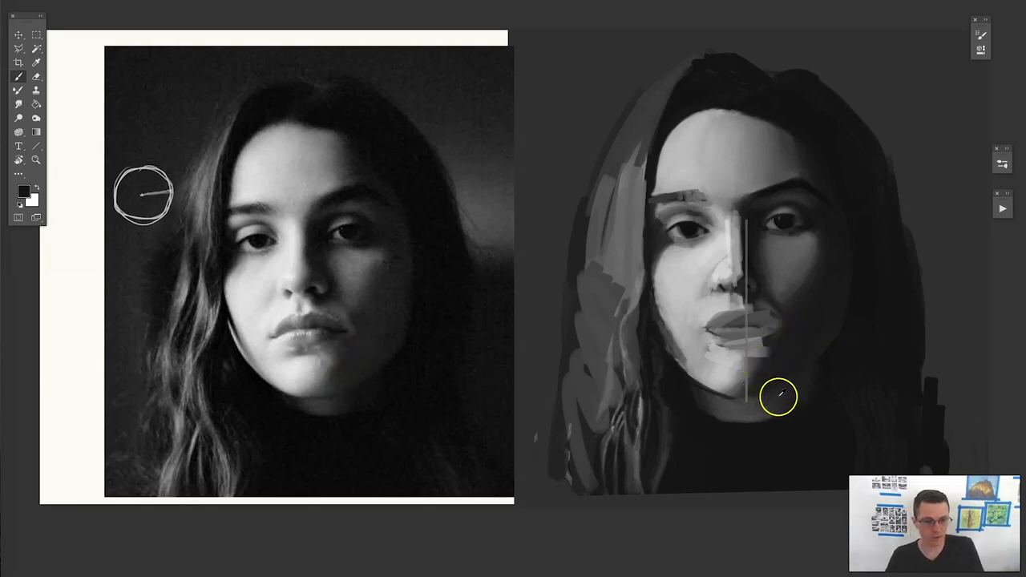
Step: Rework the painted portrait's chin, lips and area below the nose using a 22 px brush and tones sampled around the mouth
right_click(835, 328)
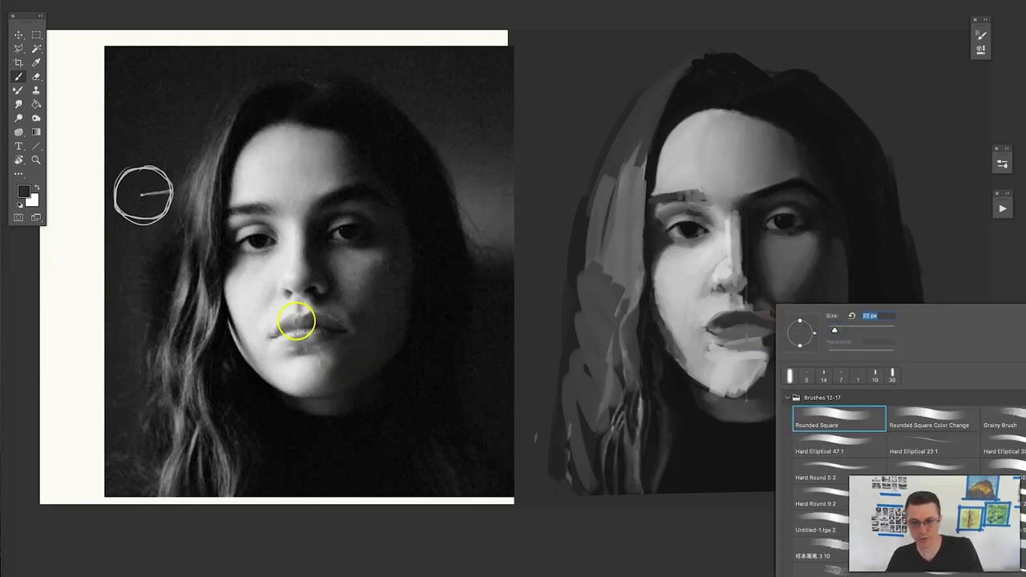
click(293, 325)
alt+click(735, 330)
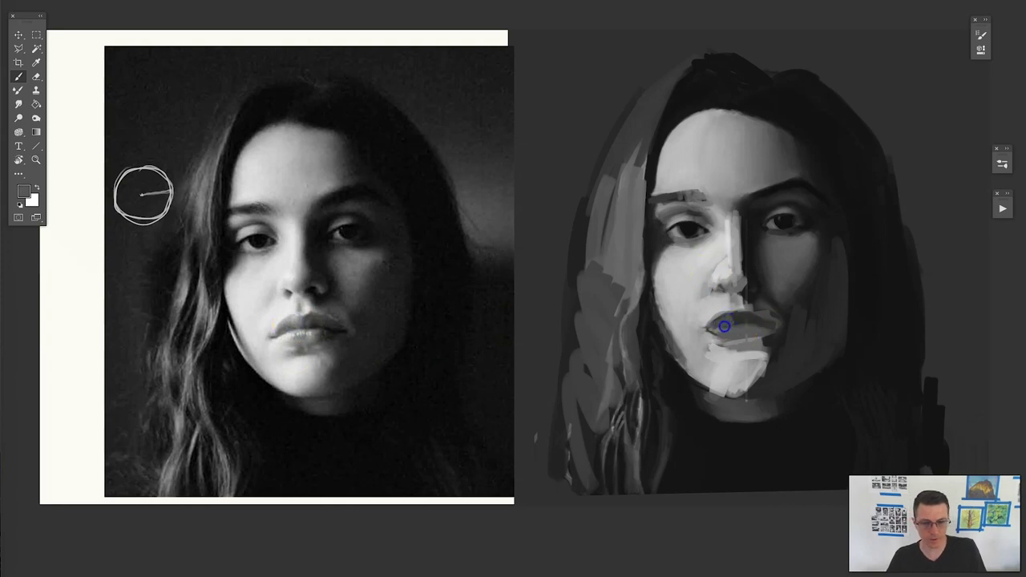
alt+click(734, 320)
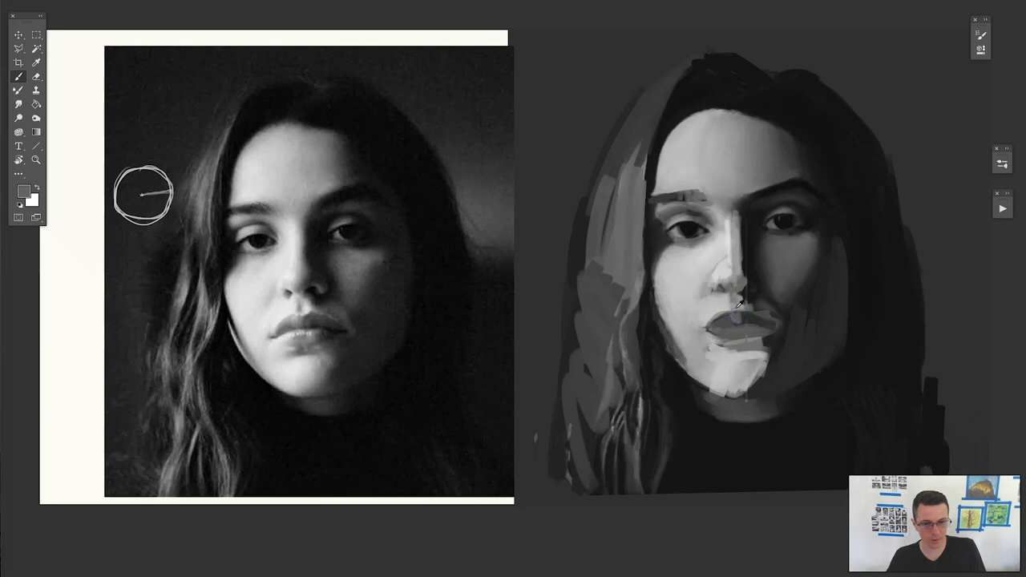
alt+click(735, 298)
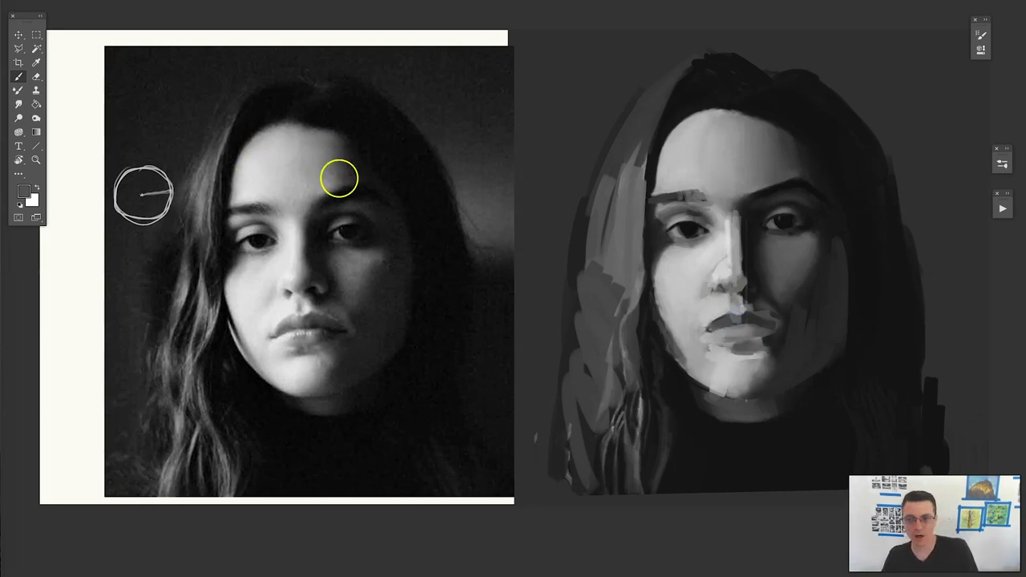
Step: Resize the brush and paint sampled light grays above the painted eyebrows and softer strokes along the forehead hairline
right_click(343, 176)
click(407, 200)
click(397, 146)
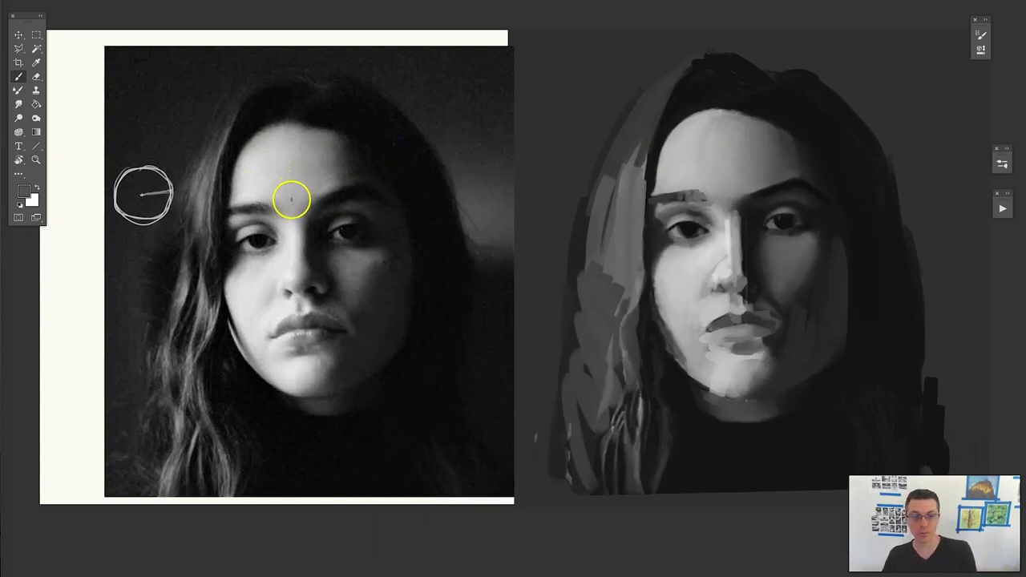
alt+click(691, 181)
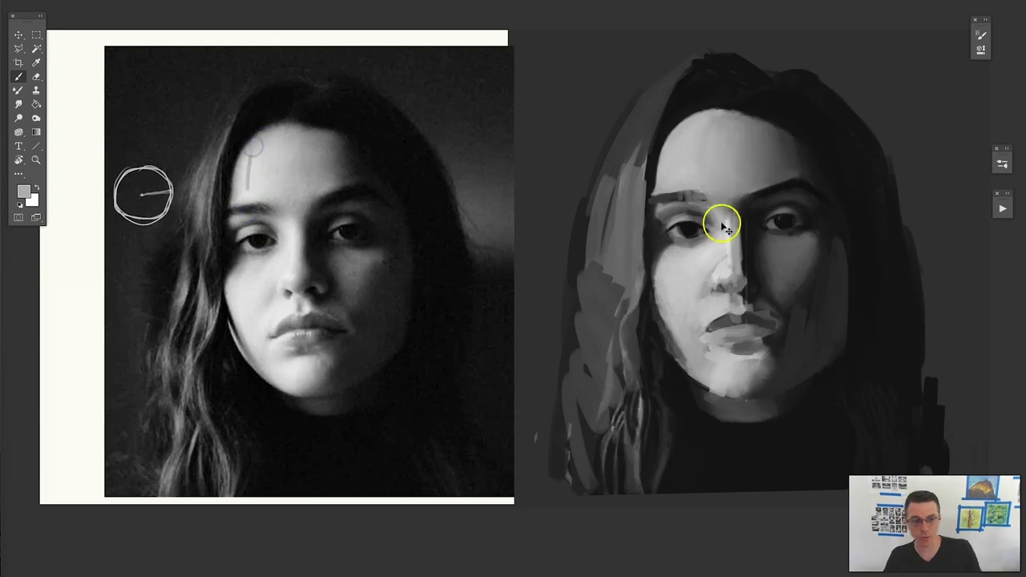
alt+click(715, 250)
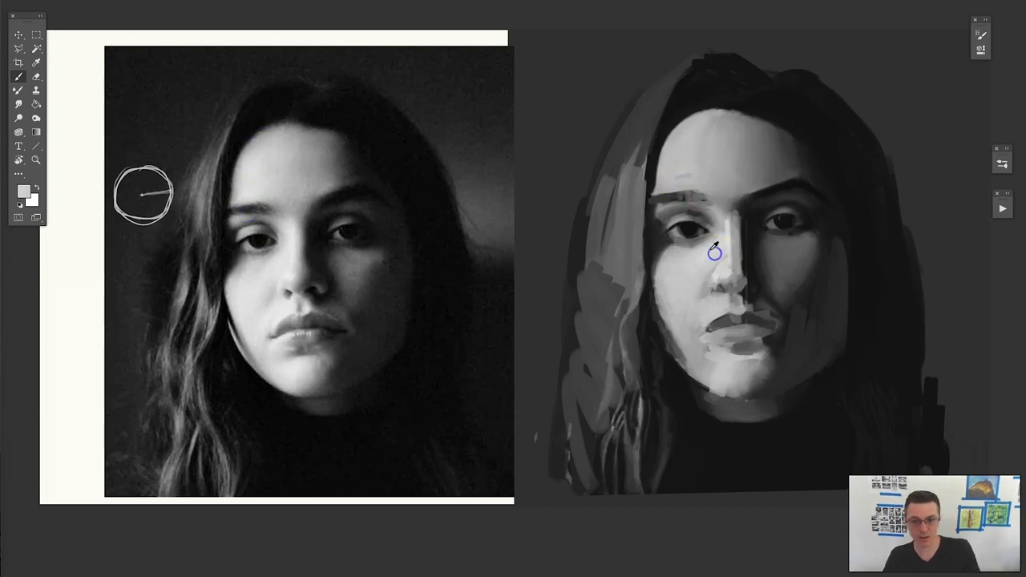
right_click(697, 200)
click(761, 226)
click(683, 180)
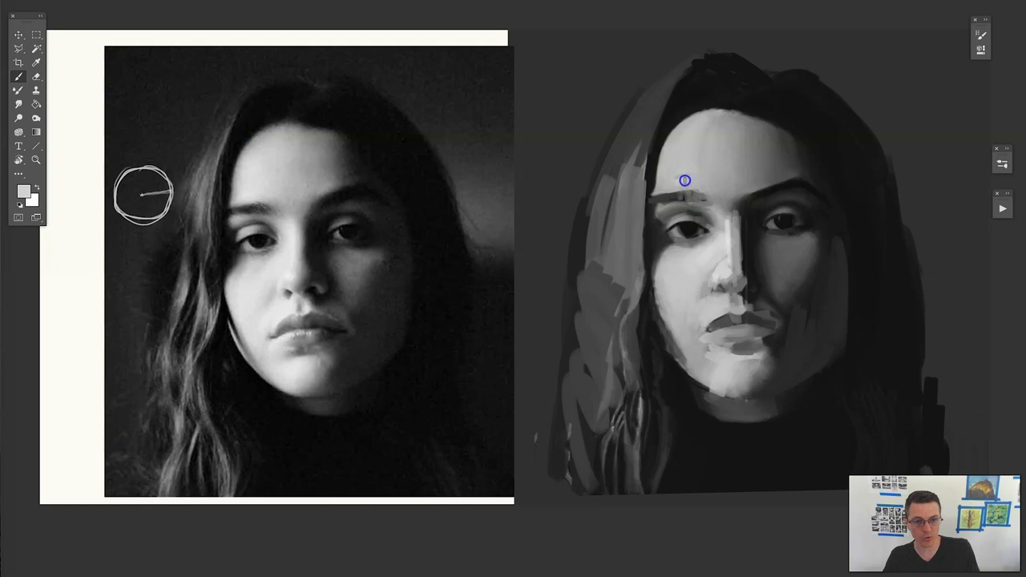
mouse_move(688, 181)
mouse_down()
mouse_move(665, 190)
mouse_move(685, 182)
mouse_up()
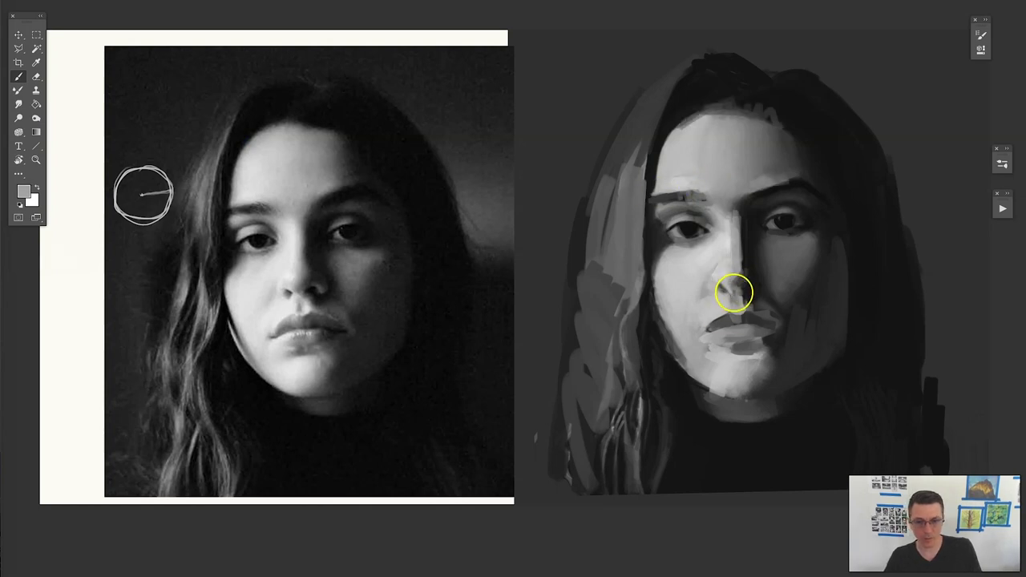
Step: Sample nose tones from both portraits and repaint the painted nose's tip highlight and lit-side nostril
alt+click(705, 284)
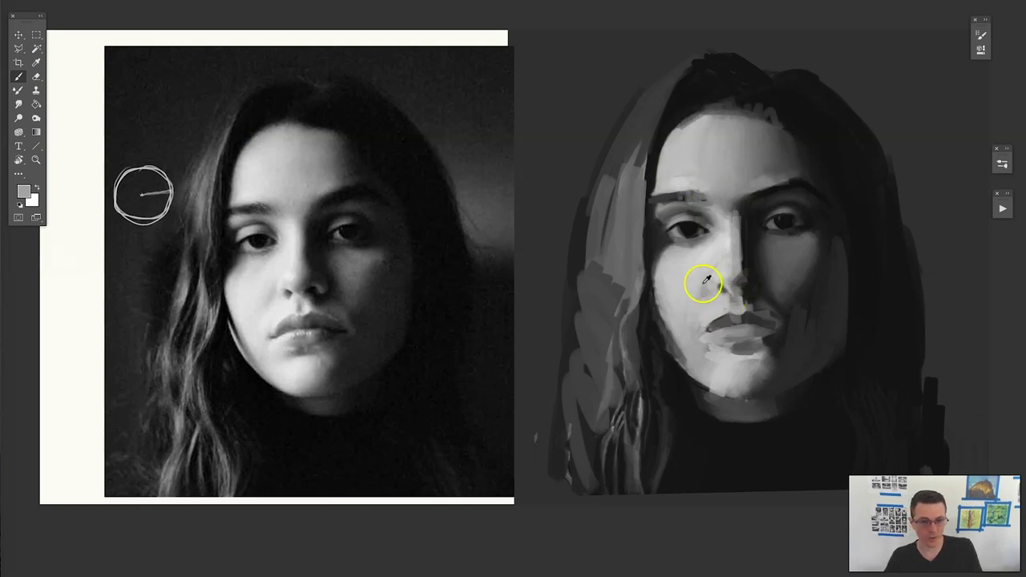
alt+click(318, 296)
alt+click(285, 263)
alt+click(288, 258)
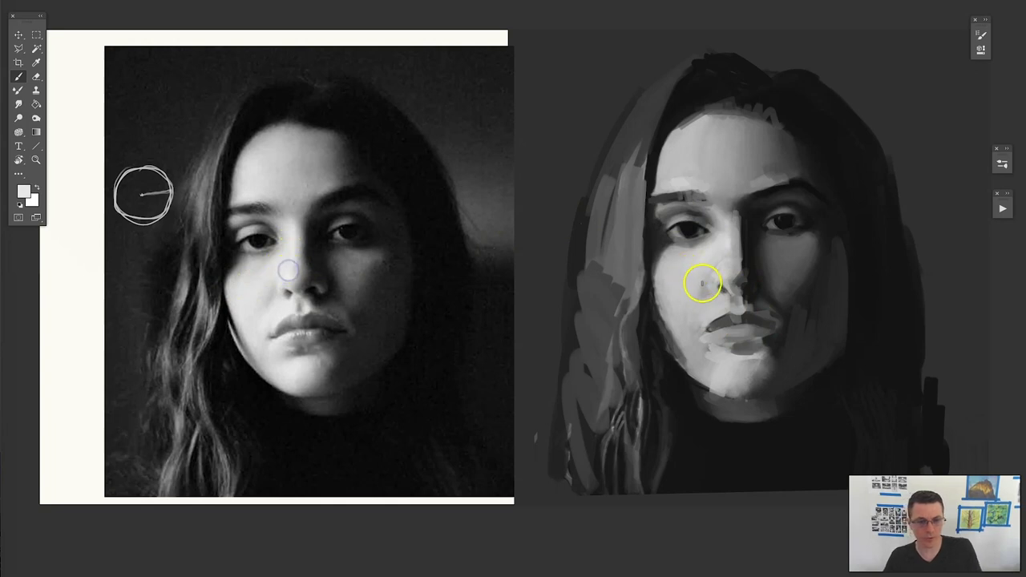
drag(728, 270, 710, 286)
Step: Resize the brush and rework the tones around the painted portrait's shadow-side eye, cheek and side of the nose
alt+click(395, 250)
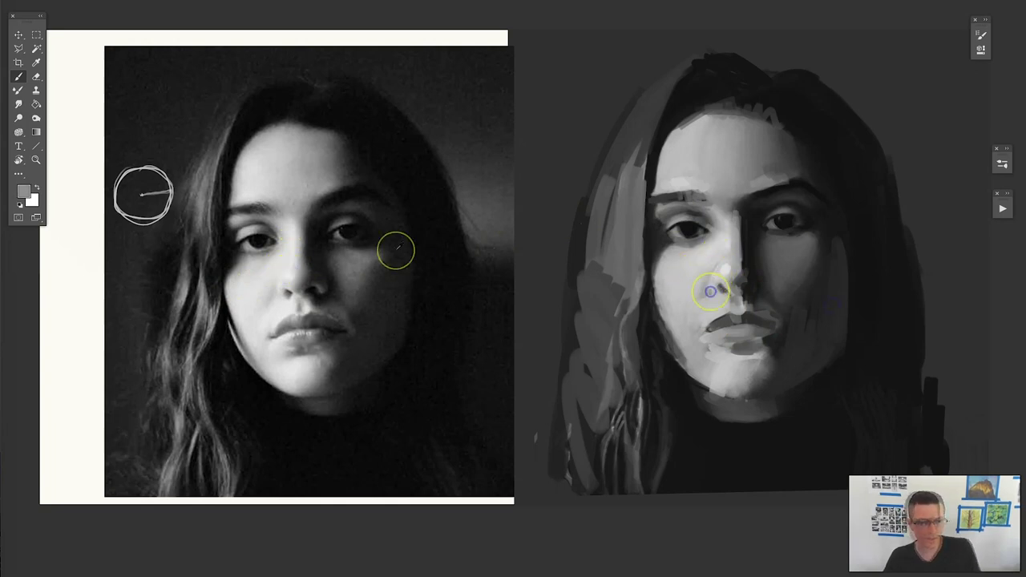
alt+click(355, 250)
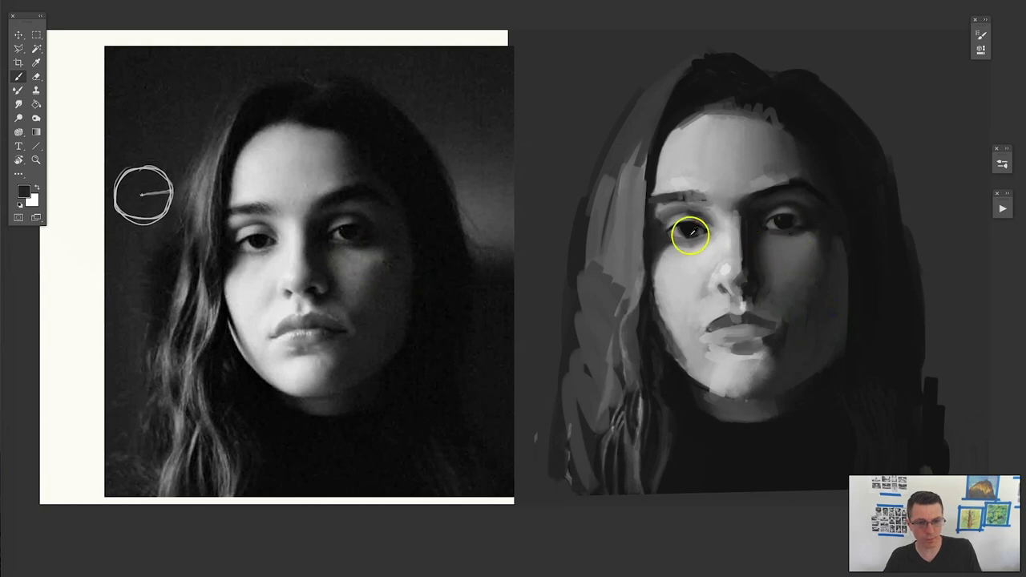
alt+click(737, 252)
mouse_move(780, 246)
mouse_down()
mouse_move(804, 233)
mouse_move(799, 243)
mouse_up()
right_click(850, 267)
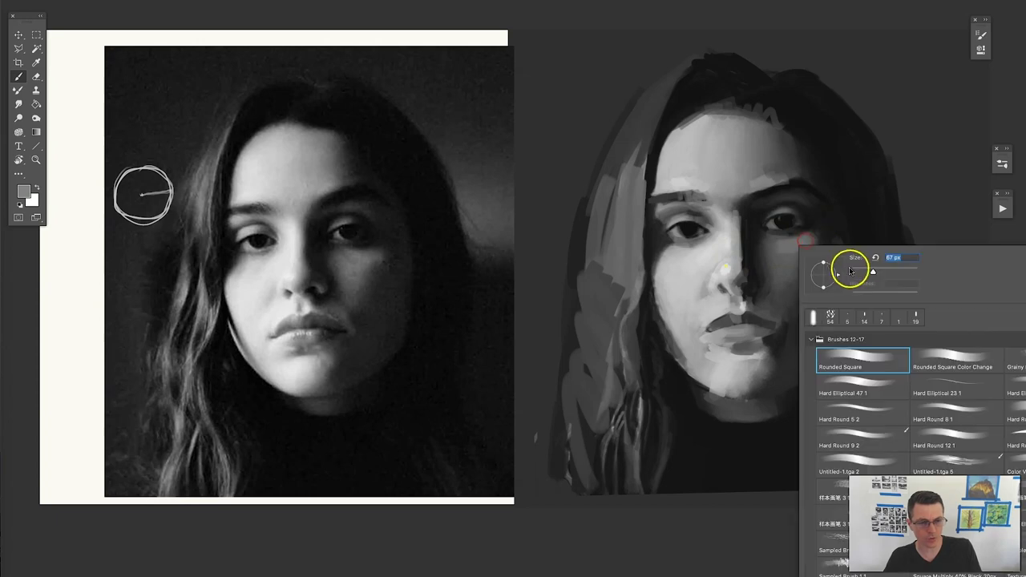
click(785, 240)
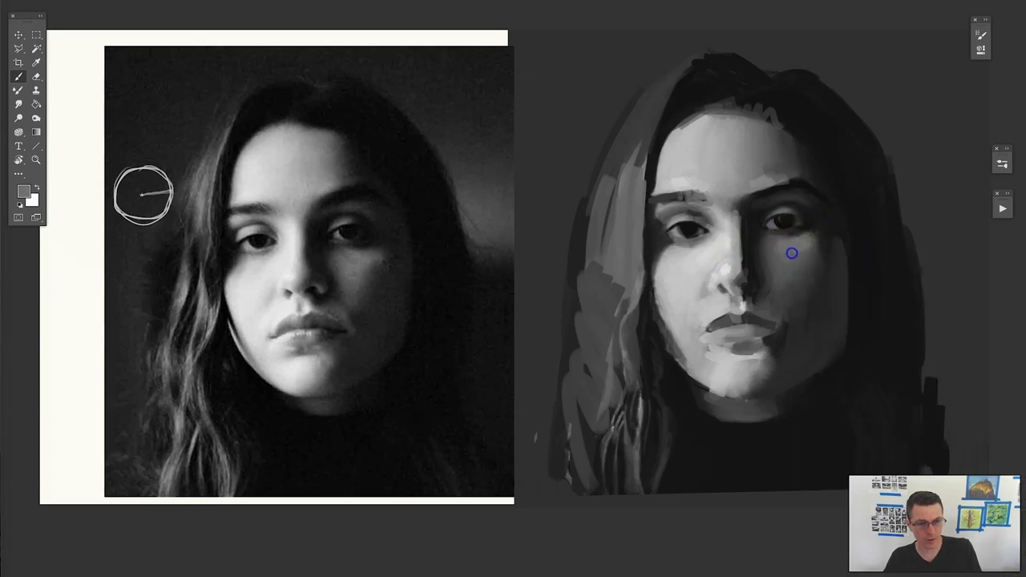
mouse_move(777, 258)
mouse_down()
mouse_move(766, 210)
mouse_move(748, 248)
mouse_move(756, 233)
mouse_move(775, 245)
mouse_move(734, 202)
mouse_move(737, 189)
mouse_move(739, 215)
mouse_up()
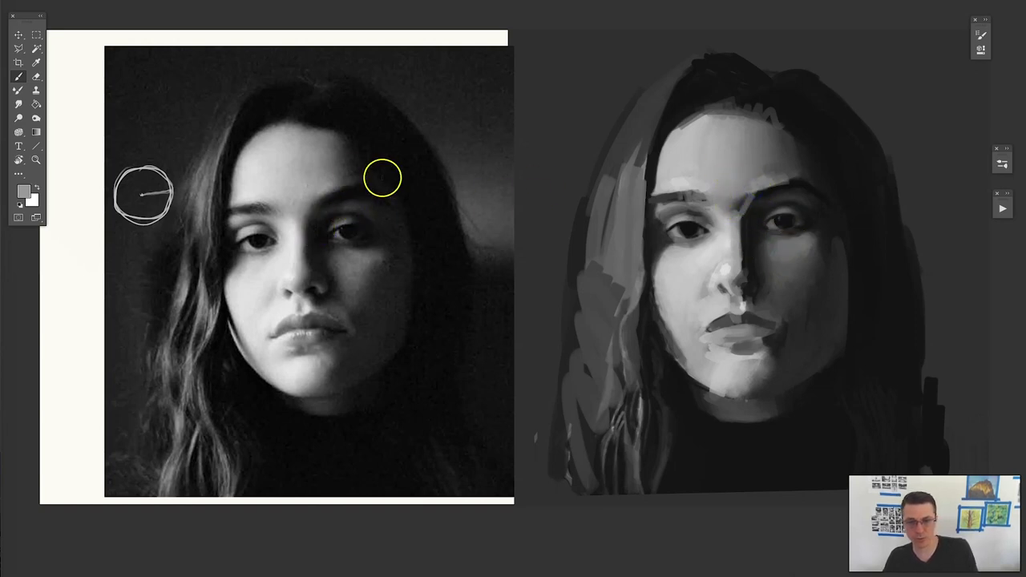
Step: Try out strokes tracing the shadow-side brow into the nose bridge on the painting and the reference photo, removing the photo marks
drag(782, 188, 735, 198)
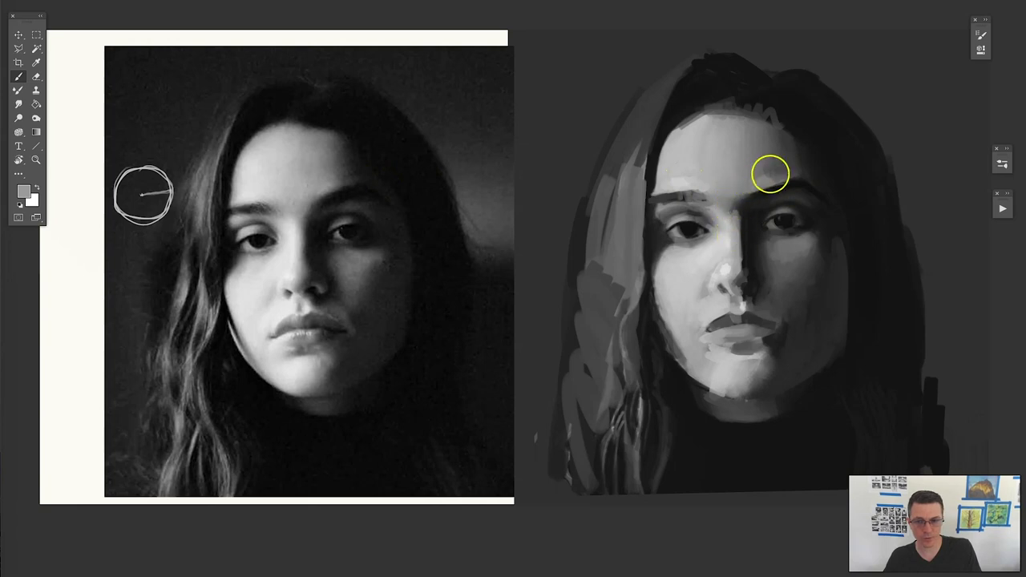
drag(308, 192, 305, 234)
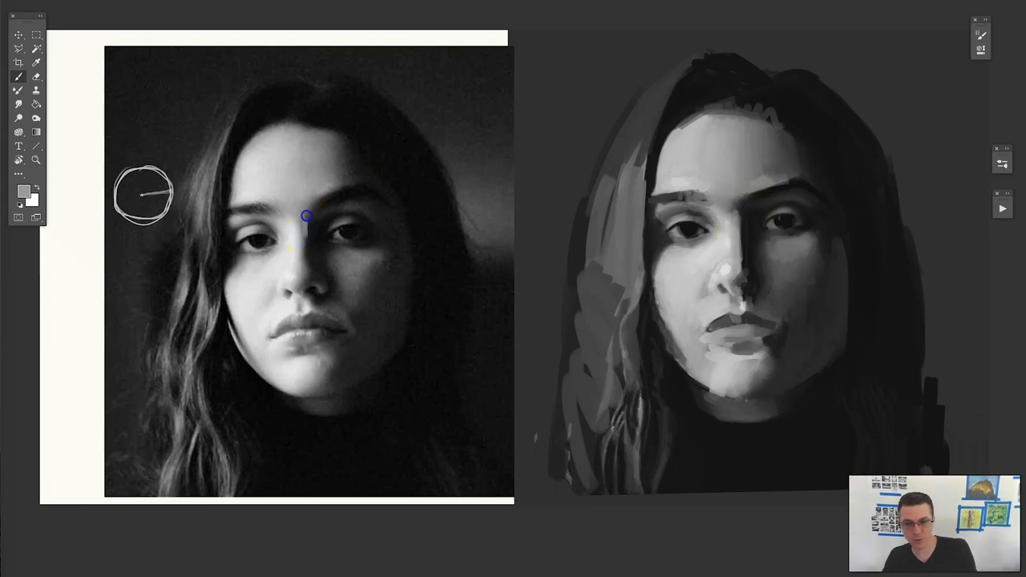
key(ctrl+z)
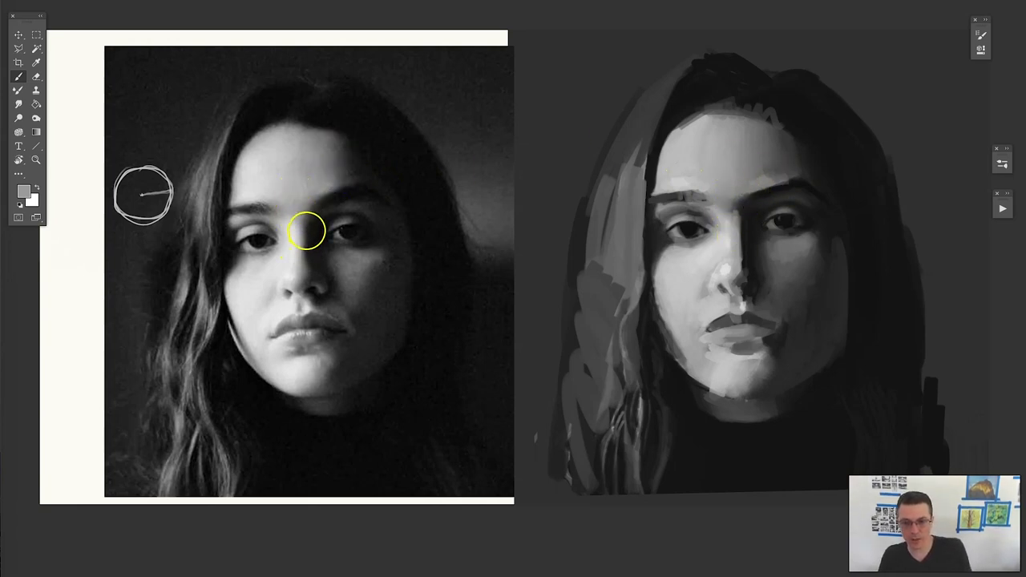
mouse_move(353, 191)
mouse_down()
mouse_move(302, 252)
mouse_move(323, 187)
mouse_move(306, 257)
mouse_up()
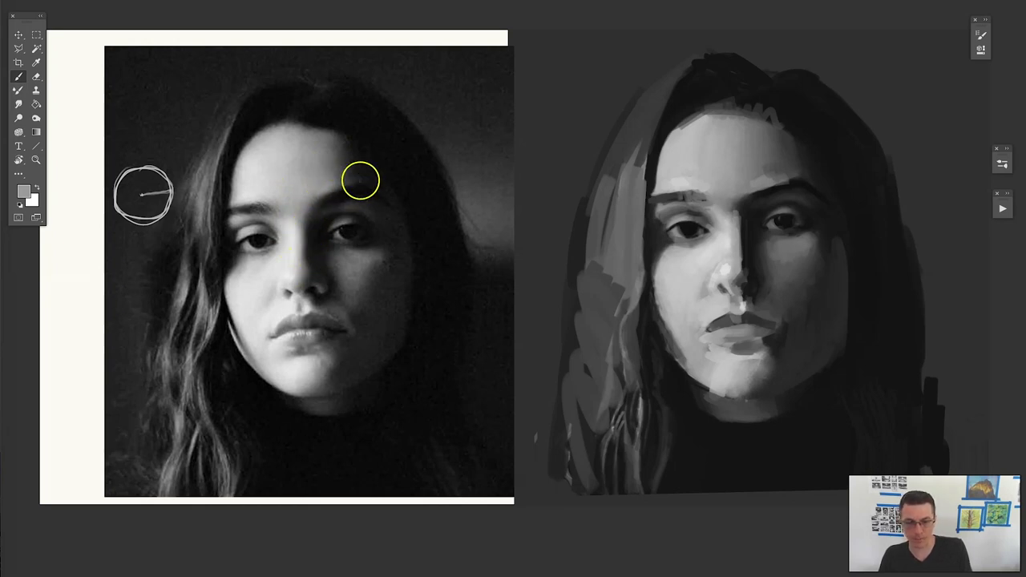
Step: Repaint the transition from the painted forehead and shadow-side brow into the nose bridge with sampled grays
alt+click(729, 197)
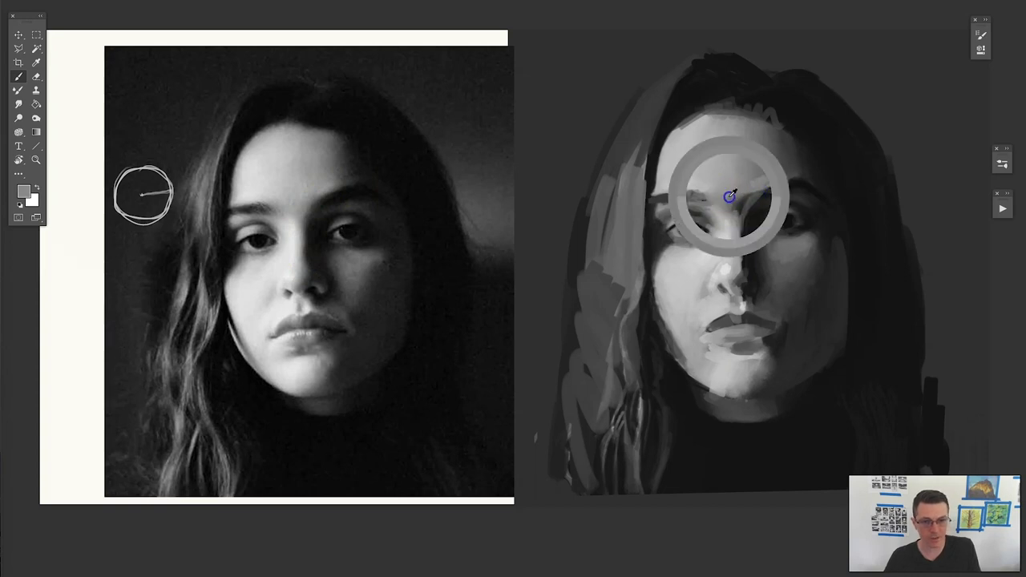
mouse_move(729, 195)
mouse_down()
mouse_move(726, 204)
mouse_move(740, 195)
mouse_move(739, 212)
mouse_move(745, 206)
mouse_move(734, 233)
mouse_up()
alt+click(742, 218)
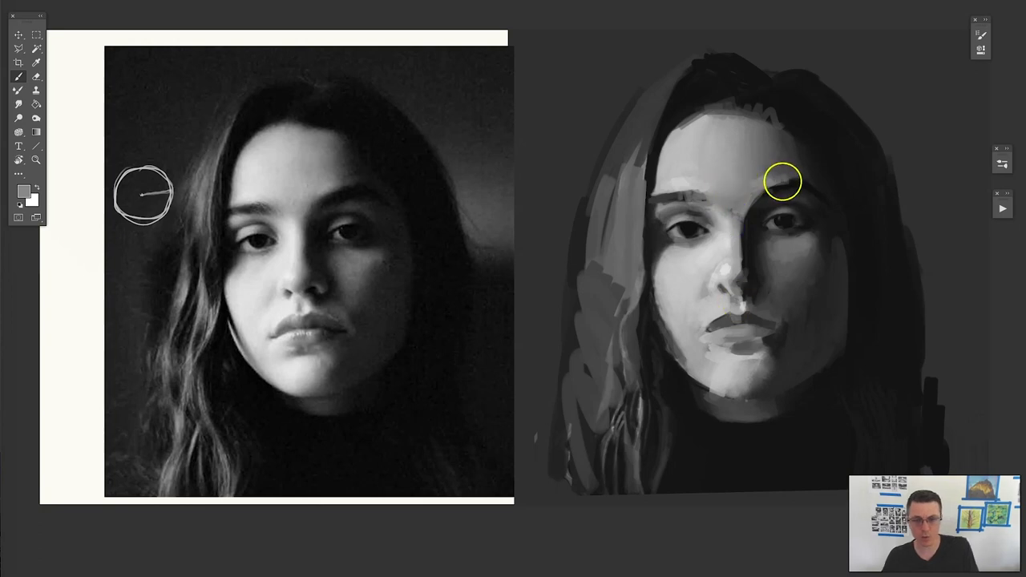
Step: Darken the painting's shadow-side brow and reshape the nose's shadow side from bridge to nostril with tones sampled from both portraits
alt+click(788, 187)
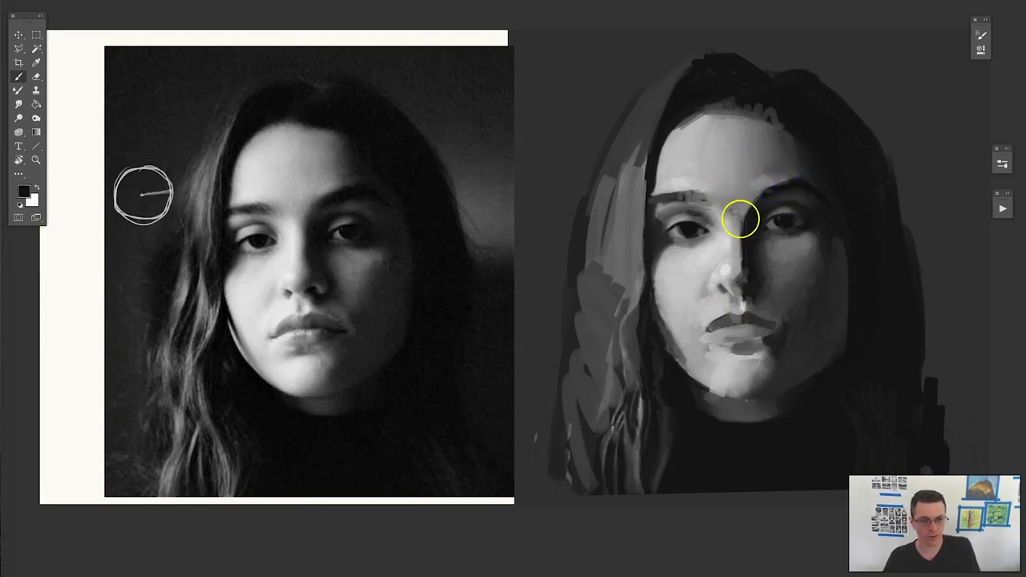
alt+click(445, 218)
mouse_move(761, 232)
mouse_down()
mouse_move(753, 276)
mouse_move(762, 277)
mouse_move(746, 280)
mouse_up()
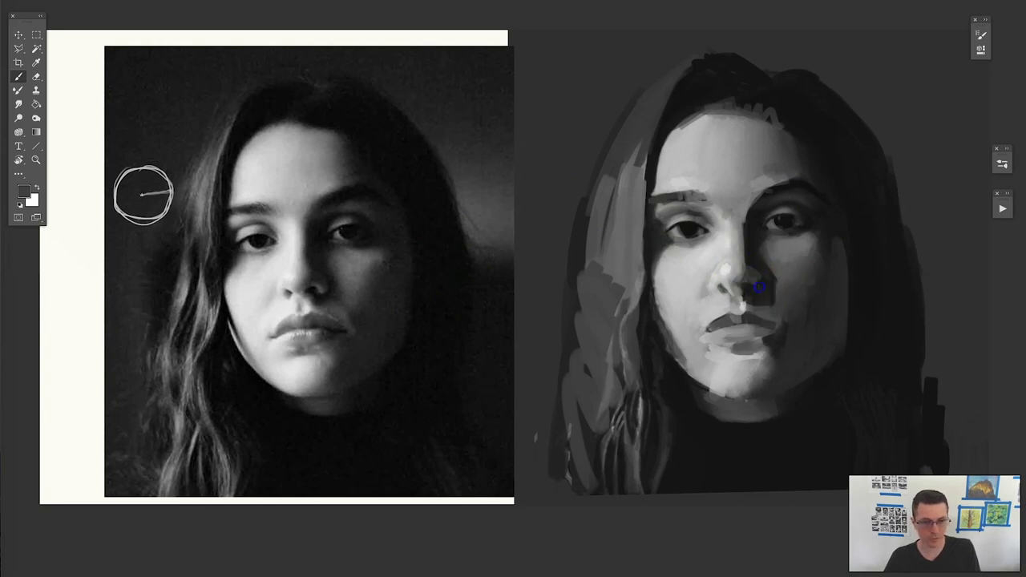
mouse_move(741, 209)
mouse_down()
mouse_move(745, 269)
mouse_move(757, 238)
mouse_up()
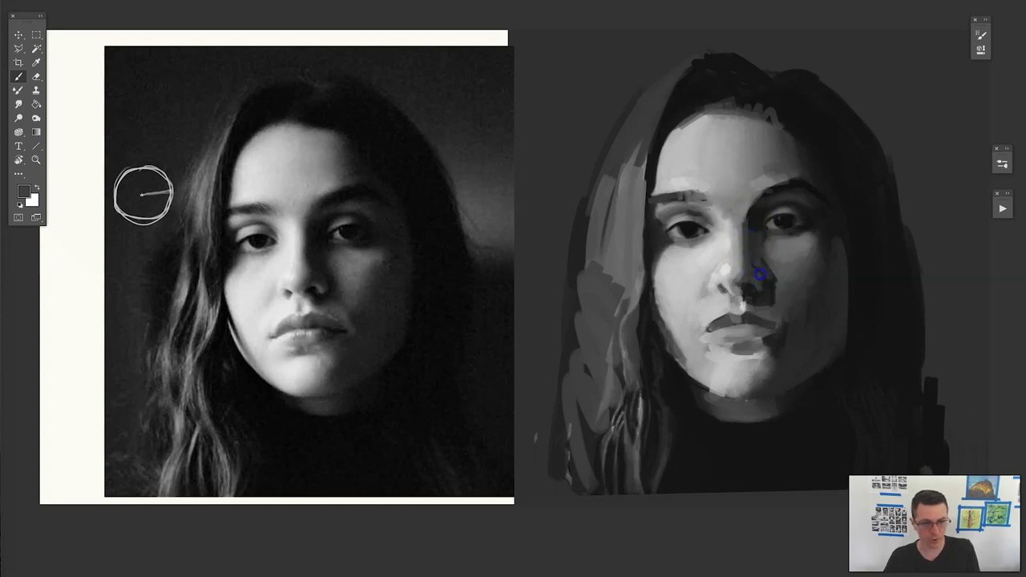
alt+click(769, 294)
alt+click(742, 277)
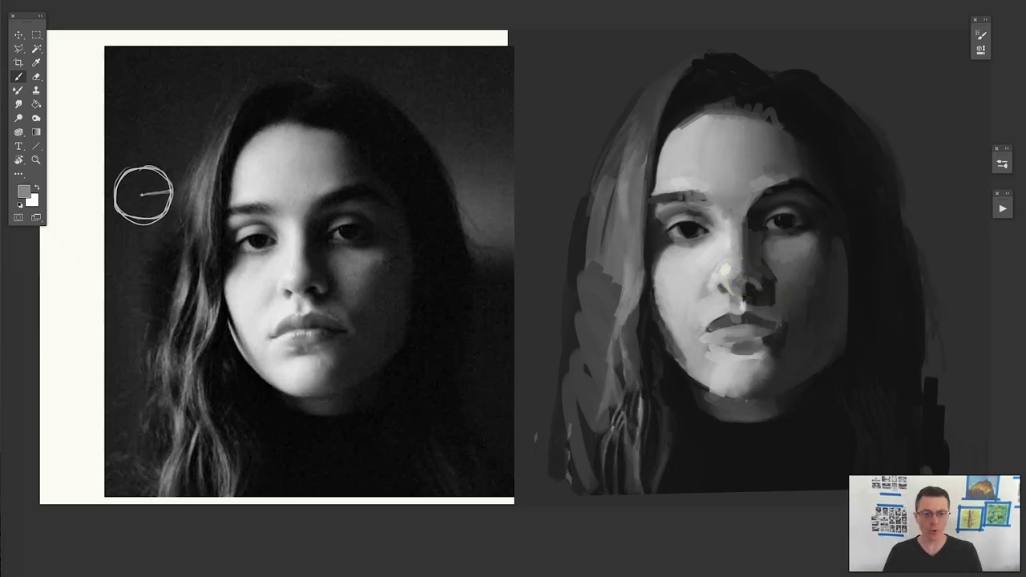
drag(756, 236, 750, 231)
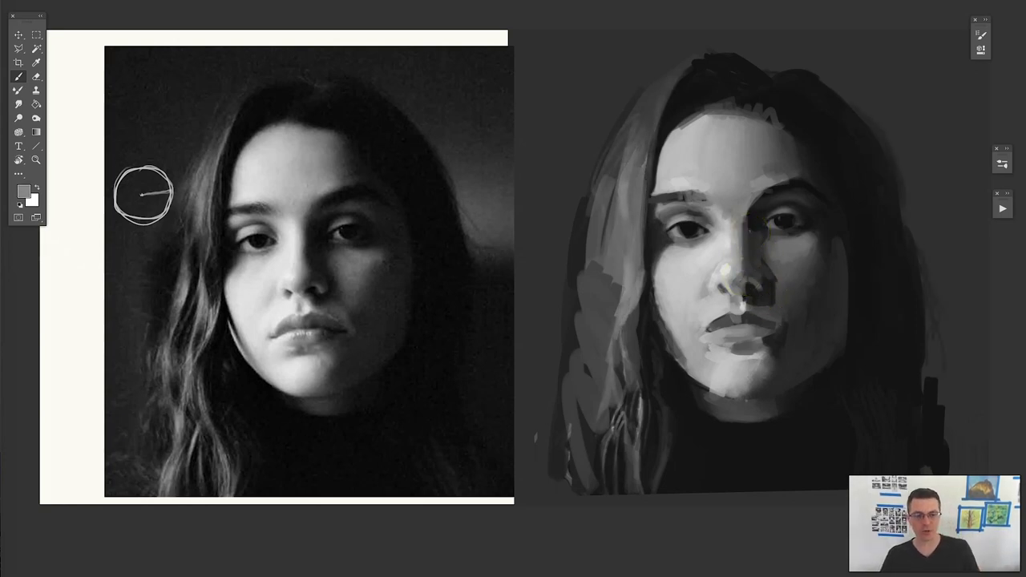
Step: Touch up the tone beneath the painting's lit-side eye and deepen the shadow around the shadow-side corner of the mouth
drag(664, 257, 662, 256)
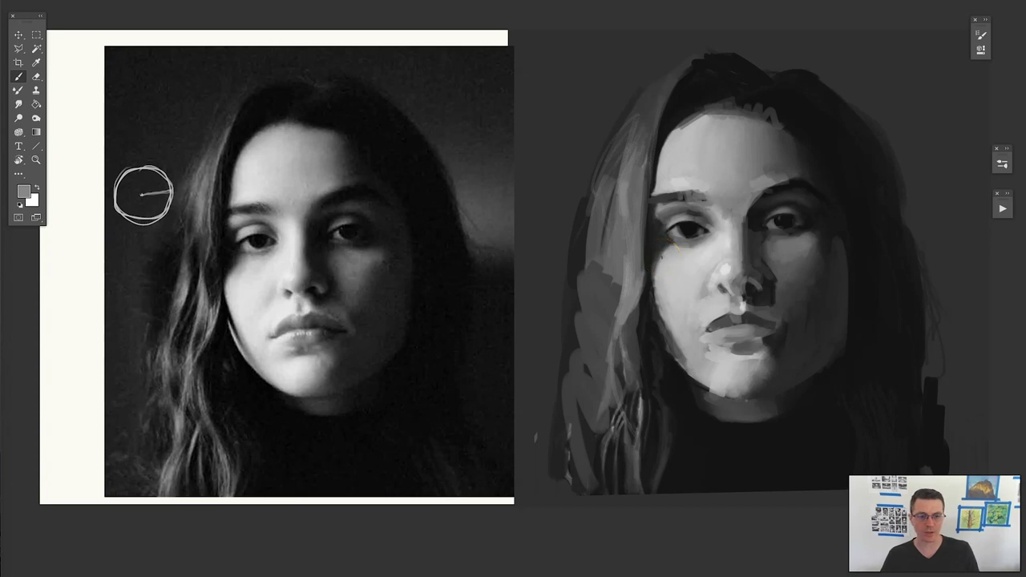
alt+click(776, 312)
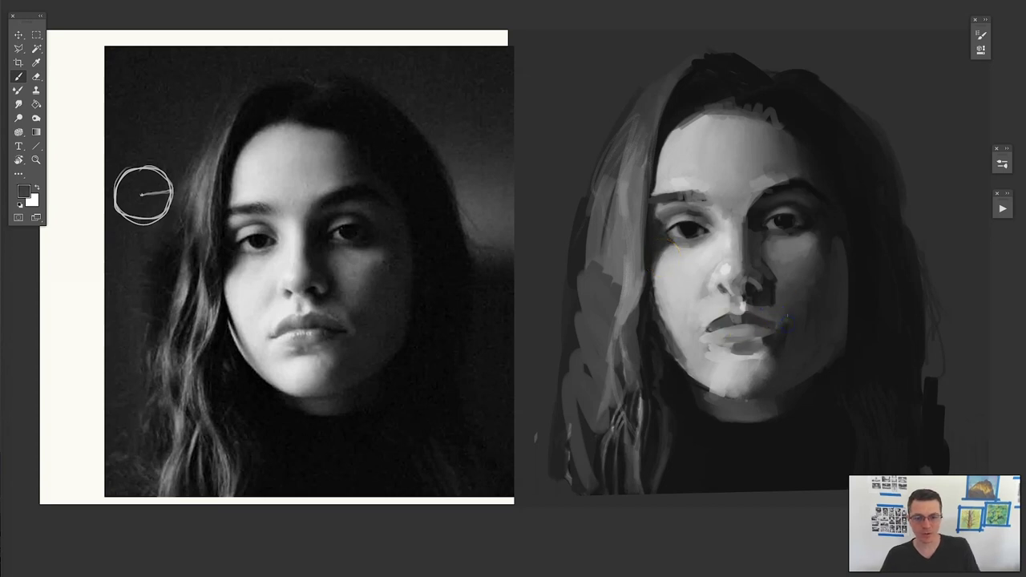
drag(783, 307, 778, 332)
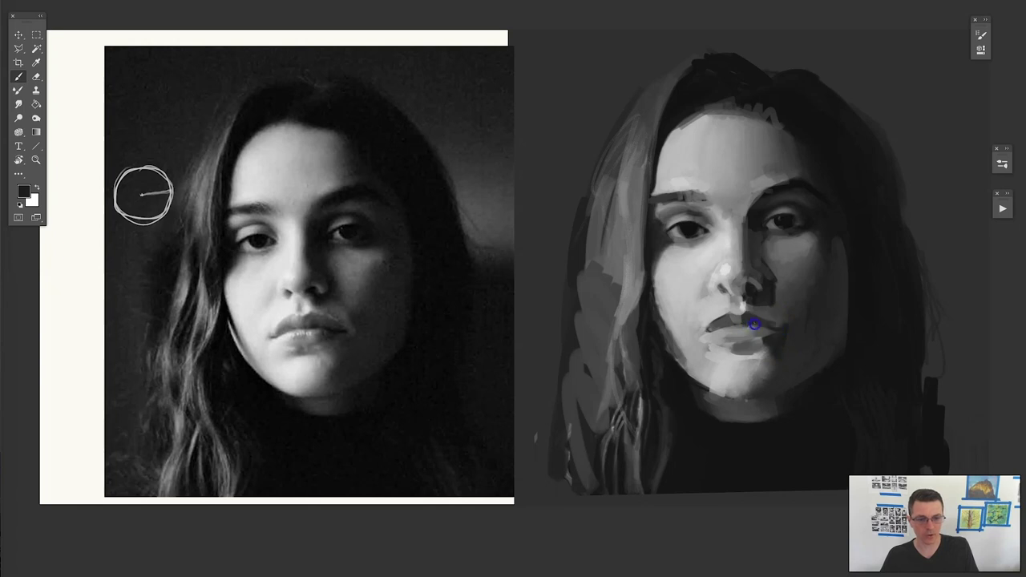